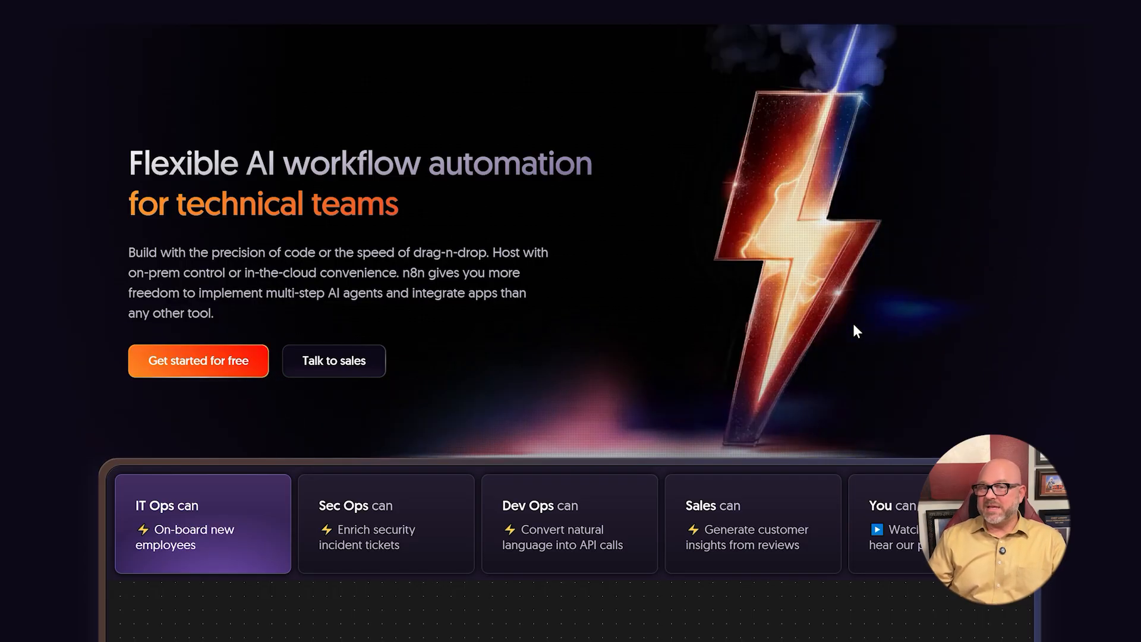
# - Review the n8n home page and cloud pricing plans, and open the Starter plan's free trial sign-up form
pyautogui.scroll(-8, 854, 324)
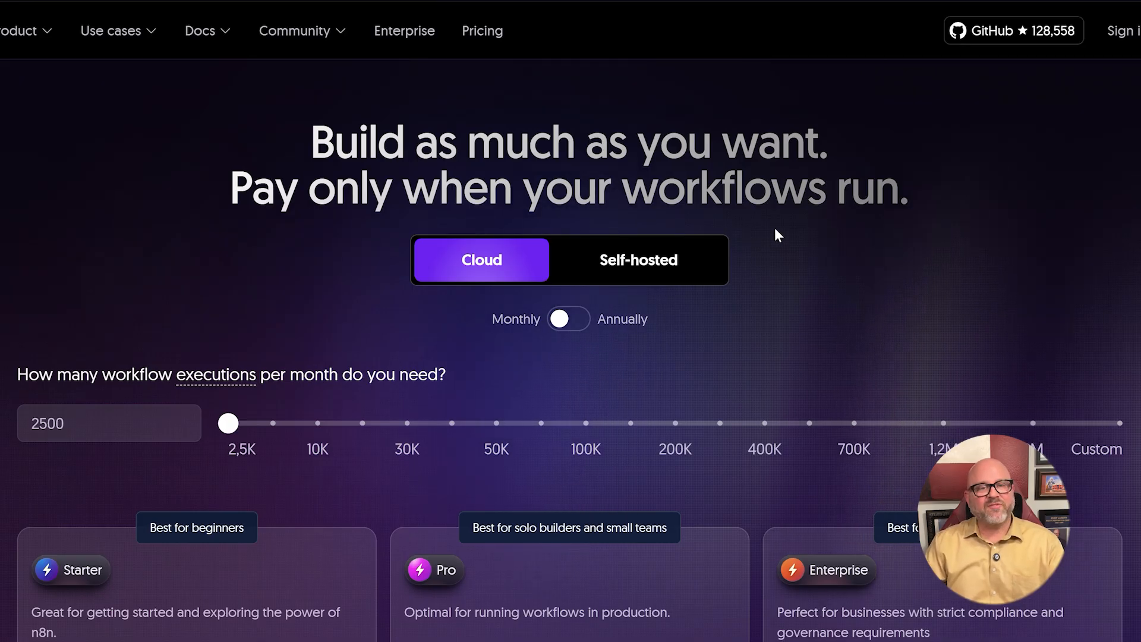
pyautogui.scroll(-1, 777, 235)
pyautogui.scroll(-12, 778, 235)
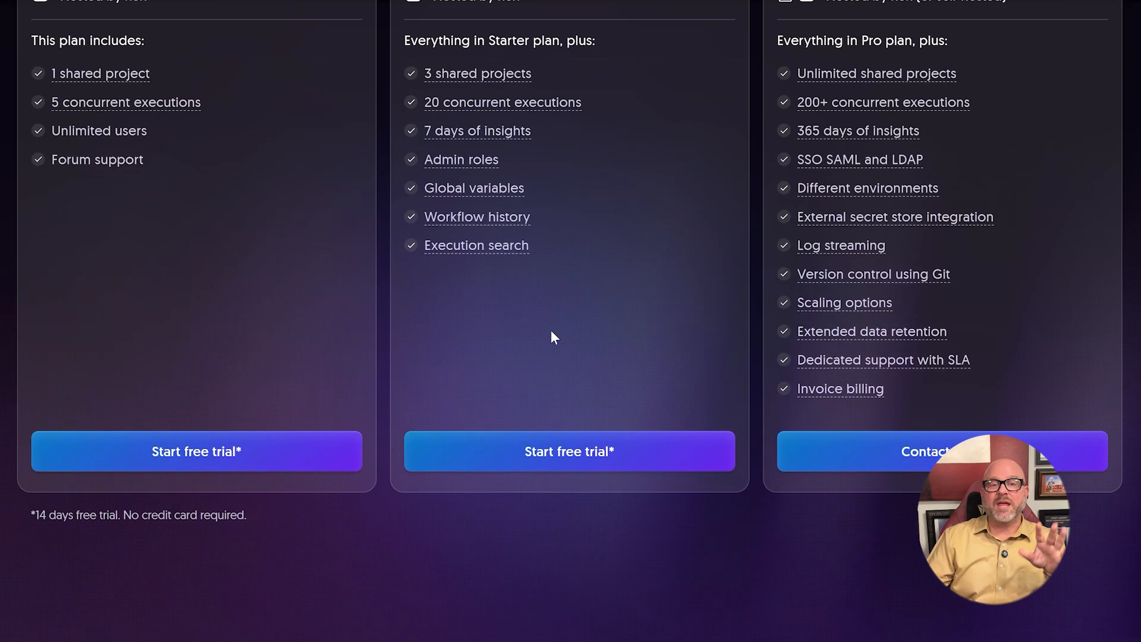
pyautogui.click(295, 460)
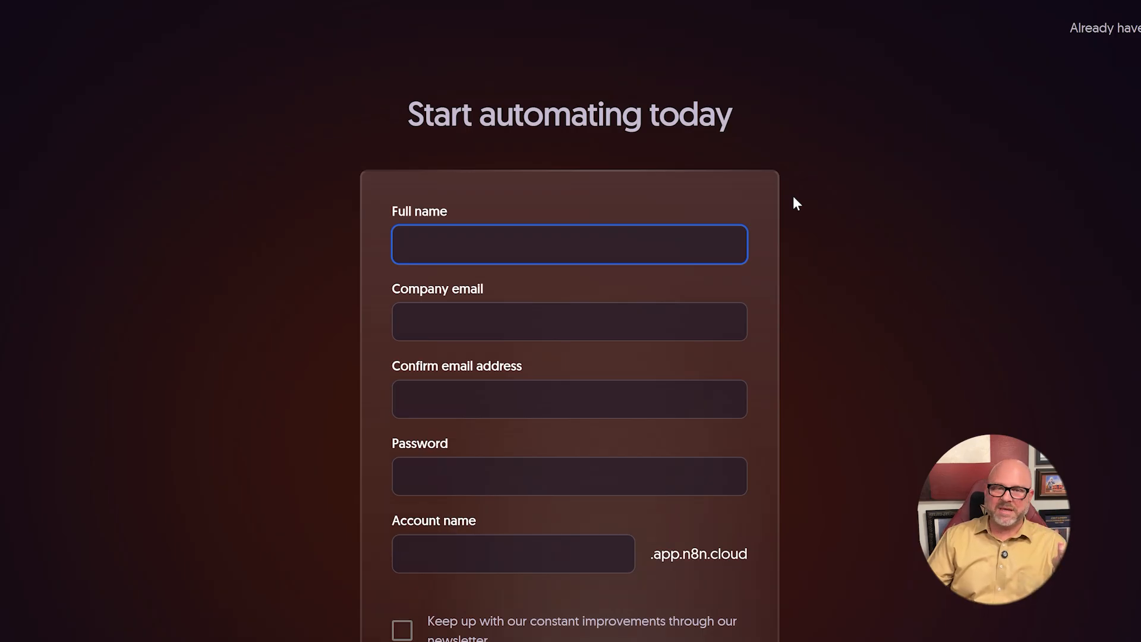
pyautogui.scroll(-3, 782, 189)
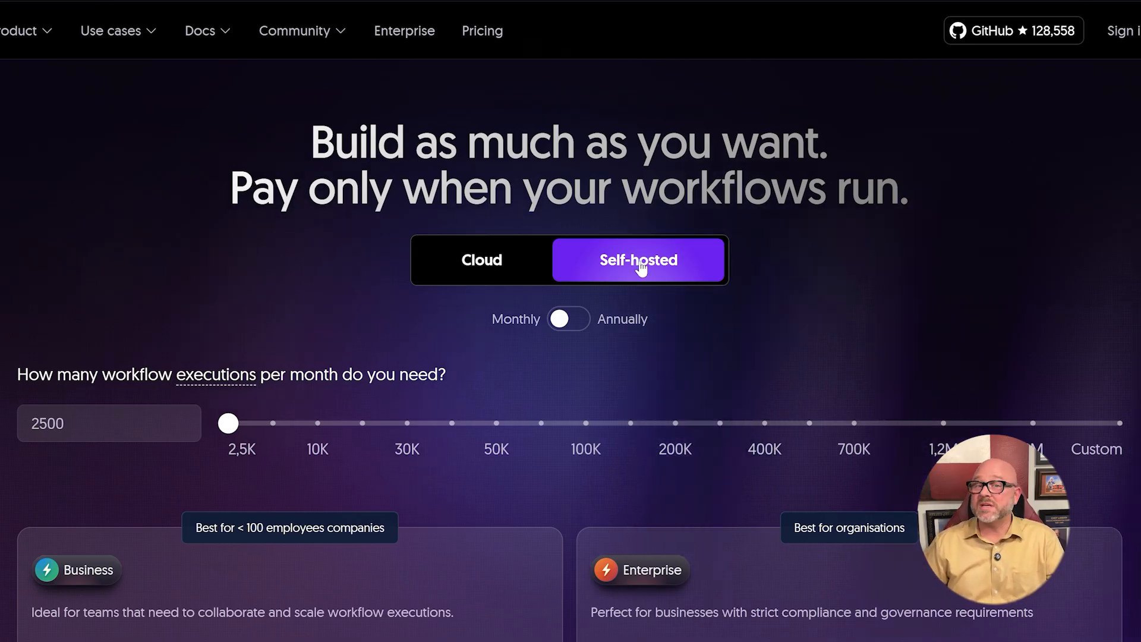
# - Review the self-hosted pricing plans and open the Business plan's free trial information form
pyautogui.scroll(-15, 637, 267)
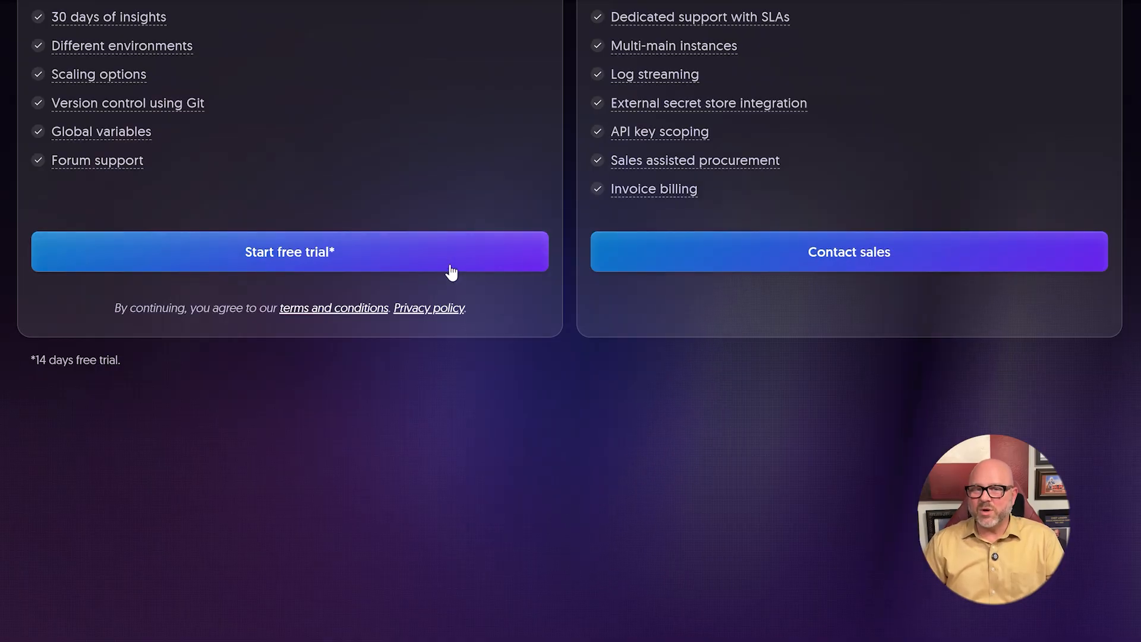
pyautogui.click(451, 266)
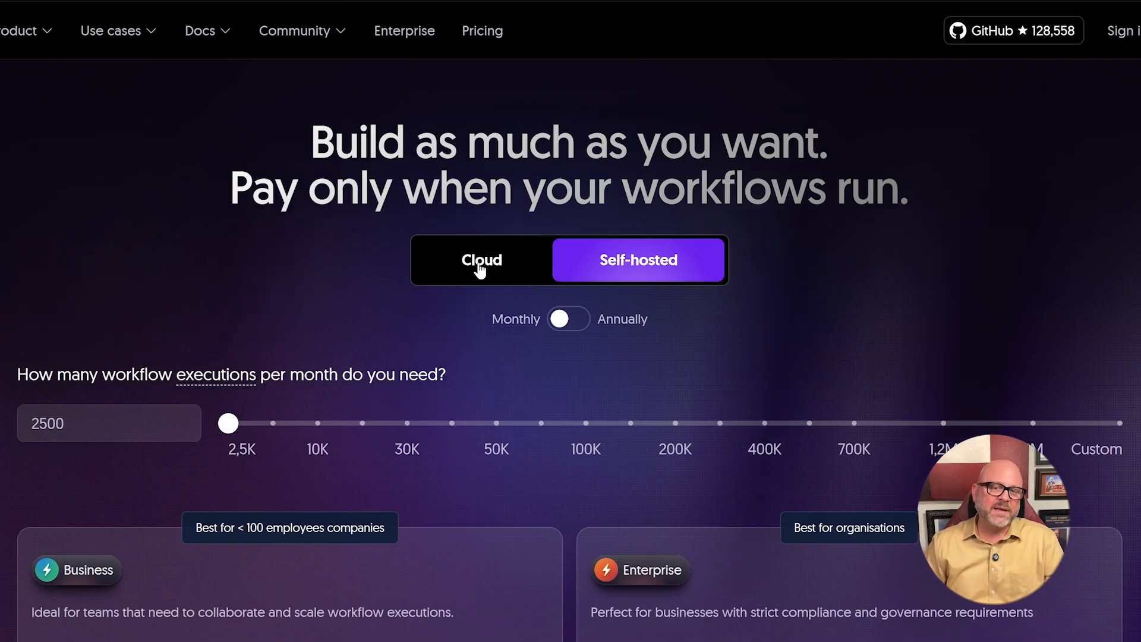
# - Switch back to the Cloud plans and open the Starter free trial registration form to examine its fields
pyautogui.click(479, 263)
pyautogui.scroll(-8, 461, 229)
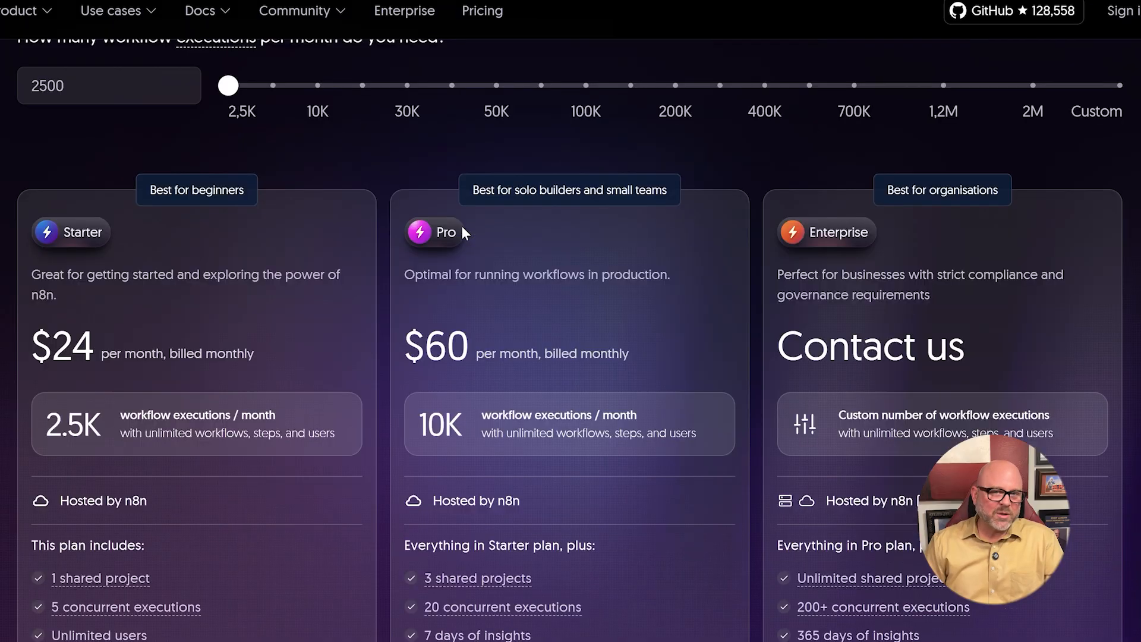
pyautogui.scroll(-5, 462, 230)
pyautogui.click(275, 450)
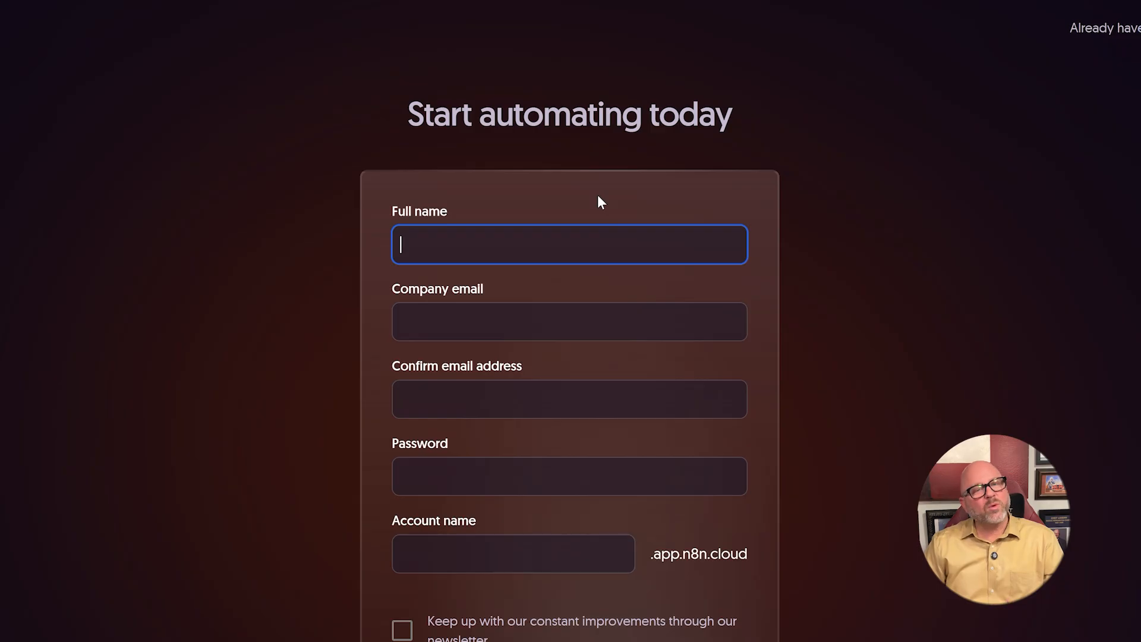
pyautogui.scroll(-2, 515, 492)
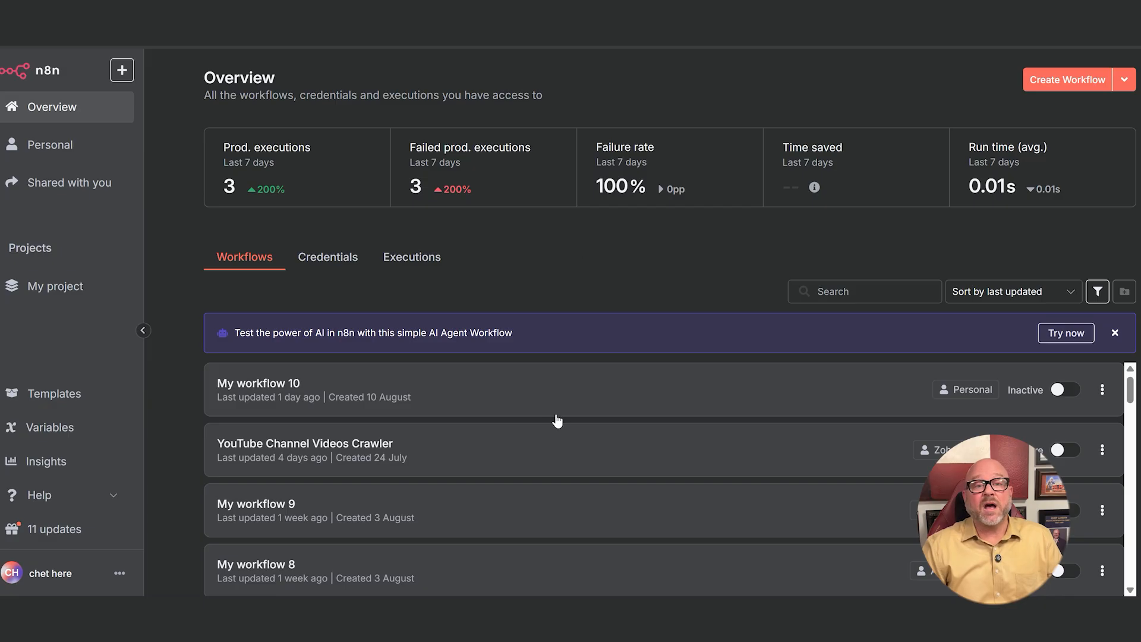
# - Look through the list of existing workflows on the Overview page
pyautogui.scroll(-1, 579, 391)
pyautogui.scroll(-7, 579, 392)
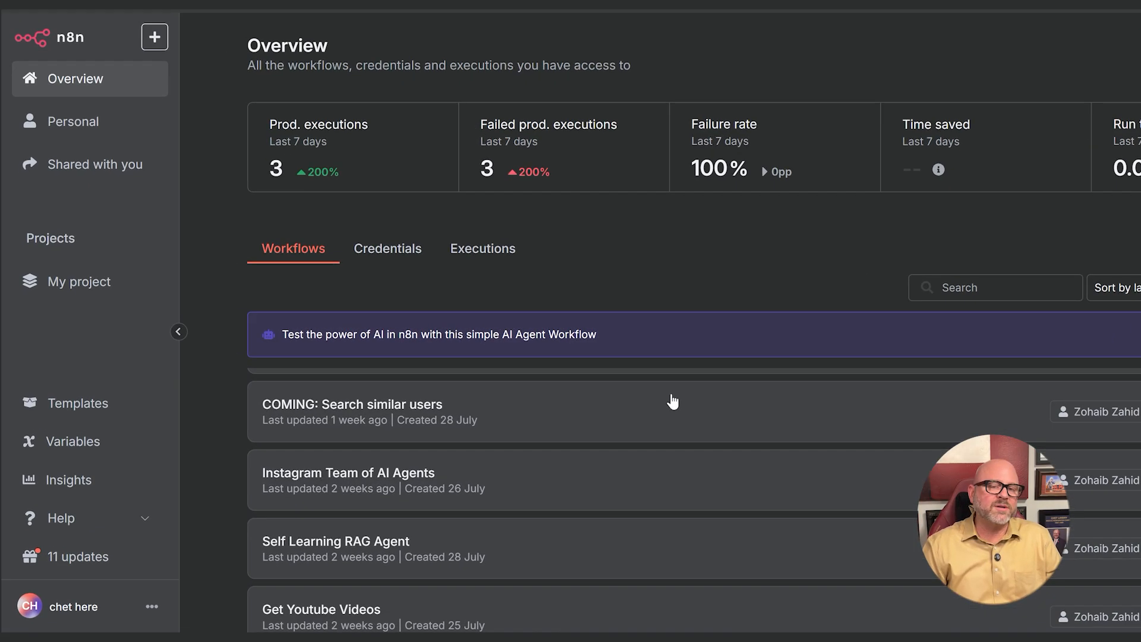
pyautogui.scroll(5, 673, 402)
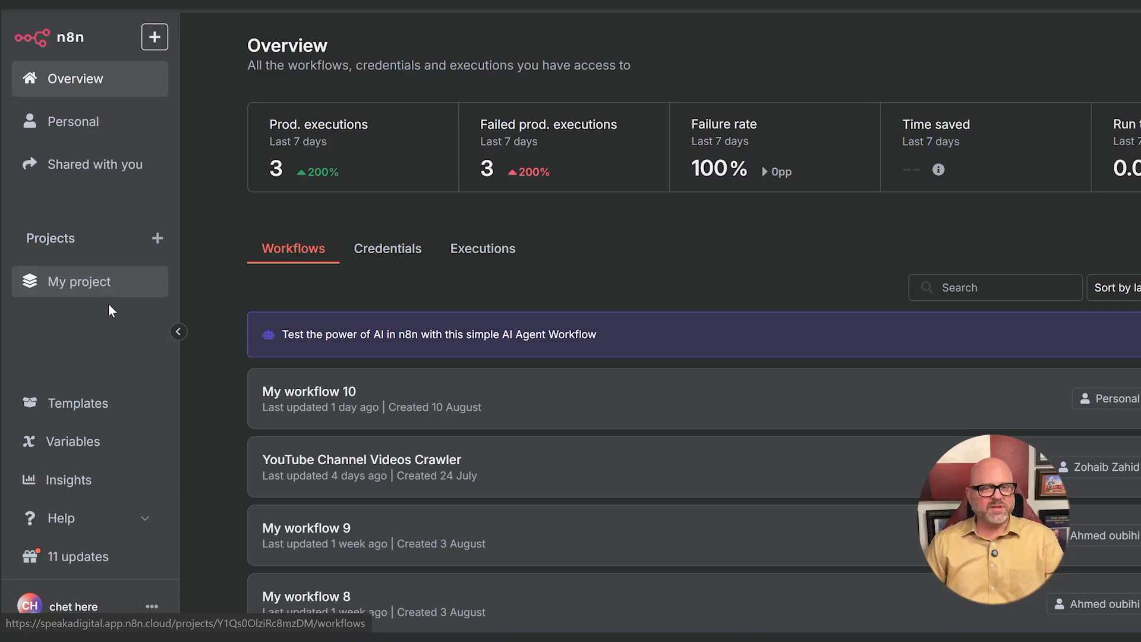
# - Open the workflow template library and browse the newcomer essentials templates
pyautogui.click(84, 406)
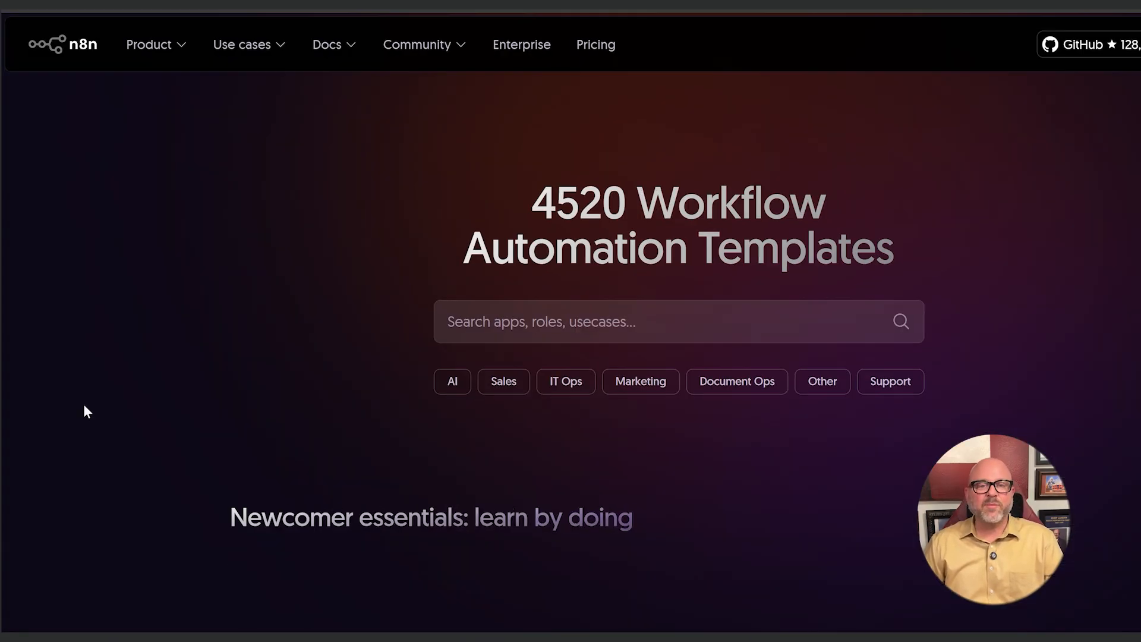
pyautogui.scroll(-10, 392, 237)
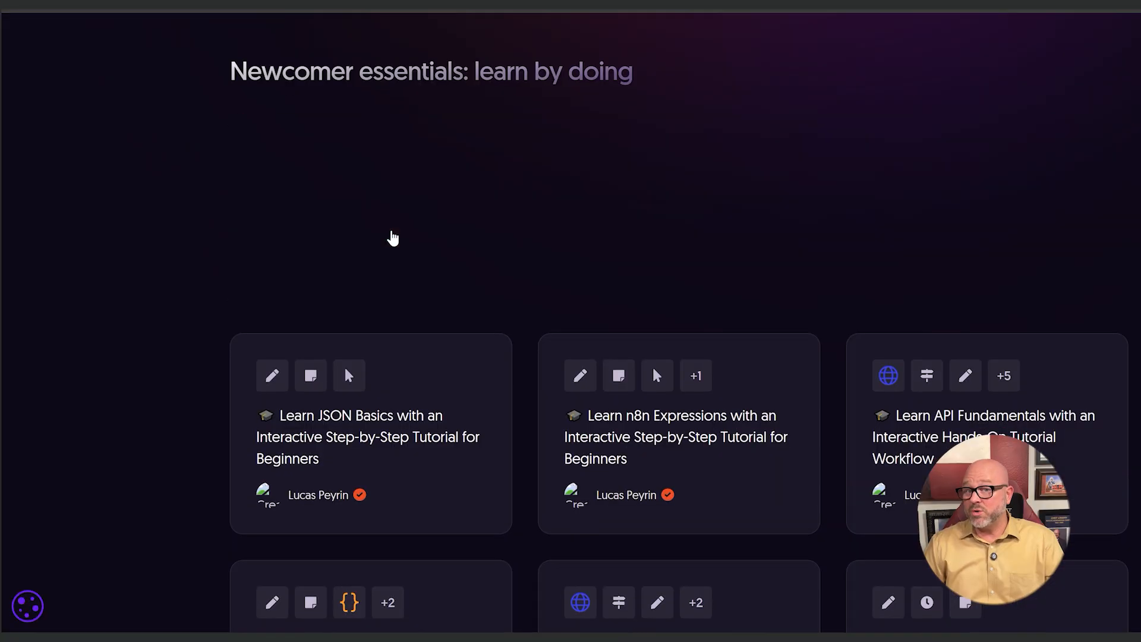
pyautogui.scroll(-2, 391, 236)
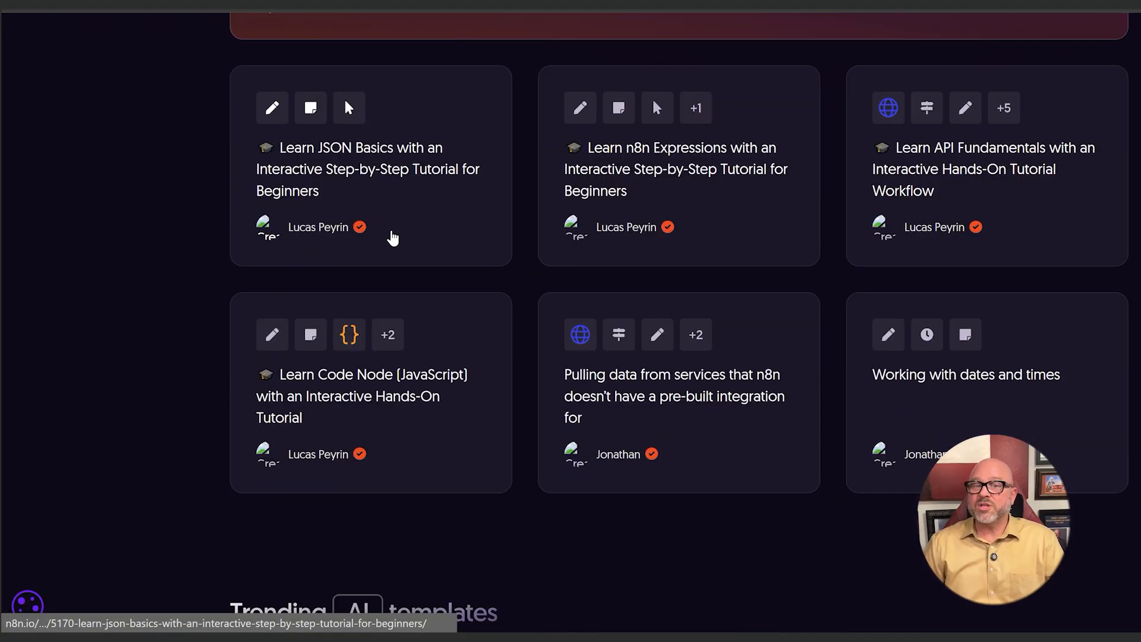
pyautogui.scroll(-7, 392, 237)
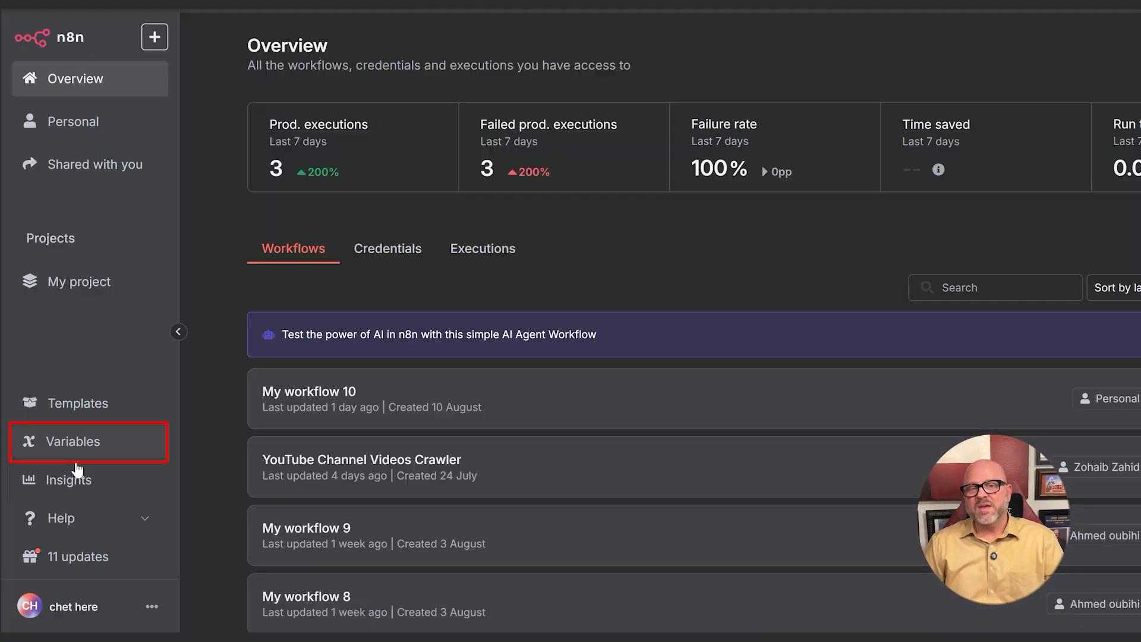
# - View the Variables and Insights pages, and return to the Overview page
pyautogui.click(102, 452)
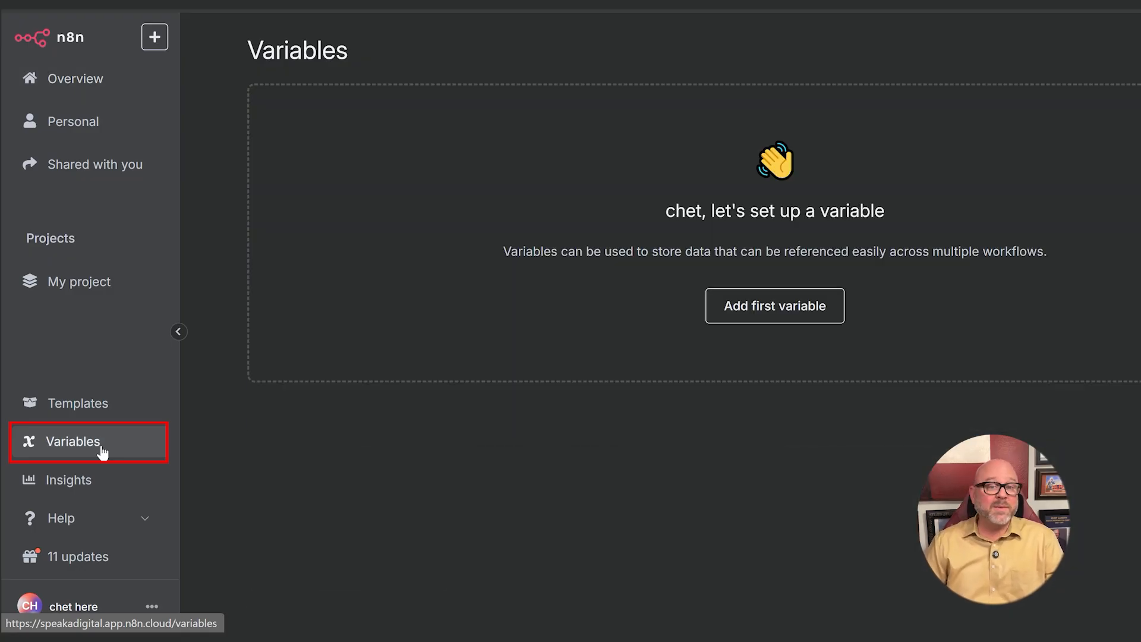
pyautogui.click(90, 486)
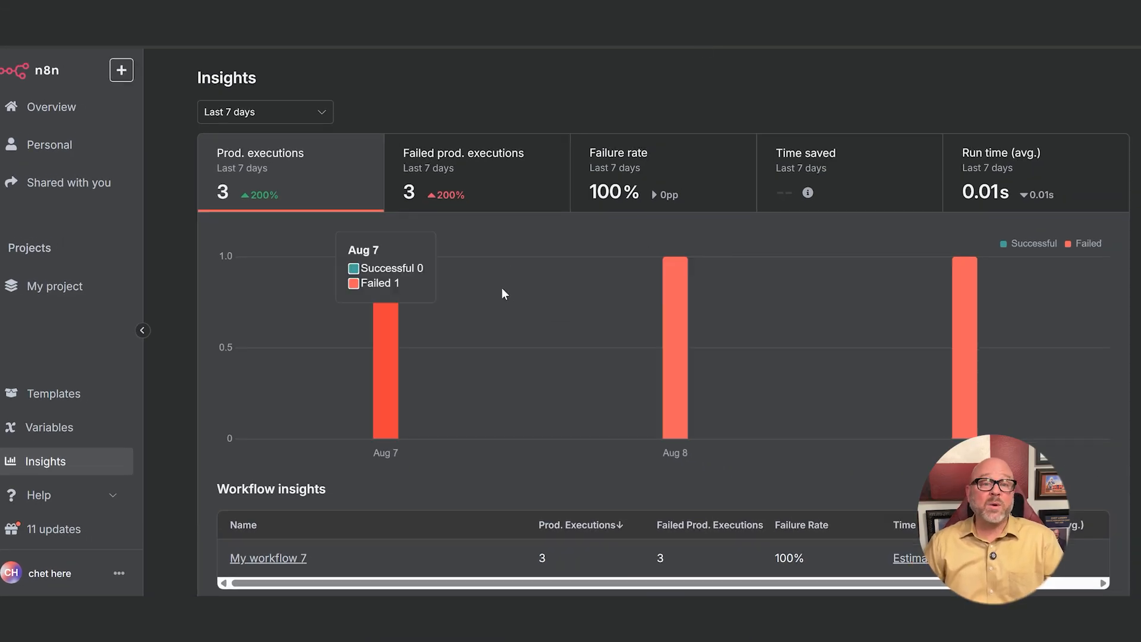
pyautogui.click(37, 111)
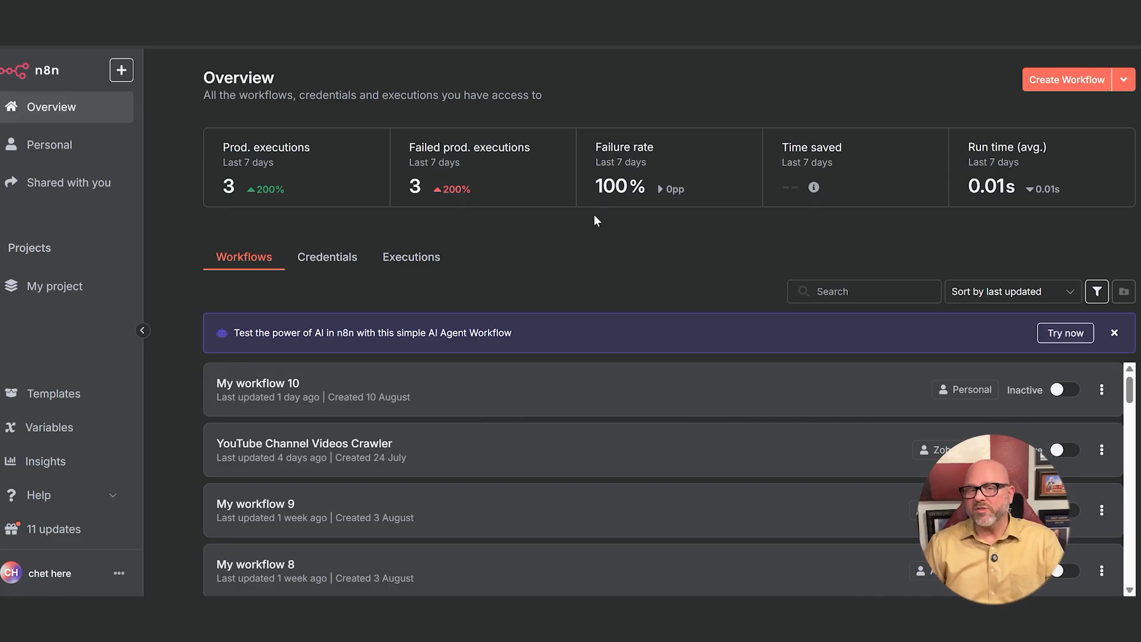
# - Create a new workflow and add the Gmail "On message received" trigger as its first step
pyautogui.click(1058, 84)
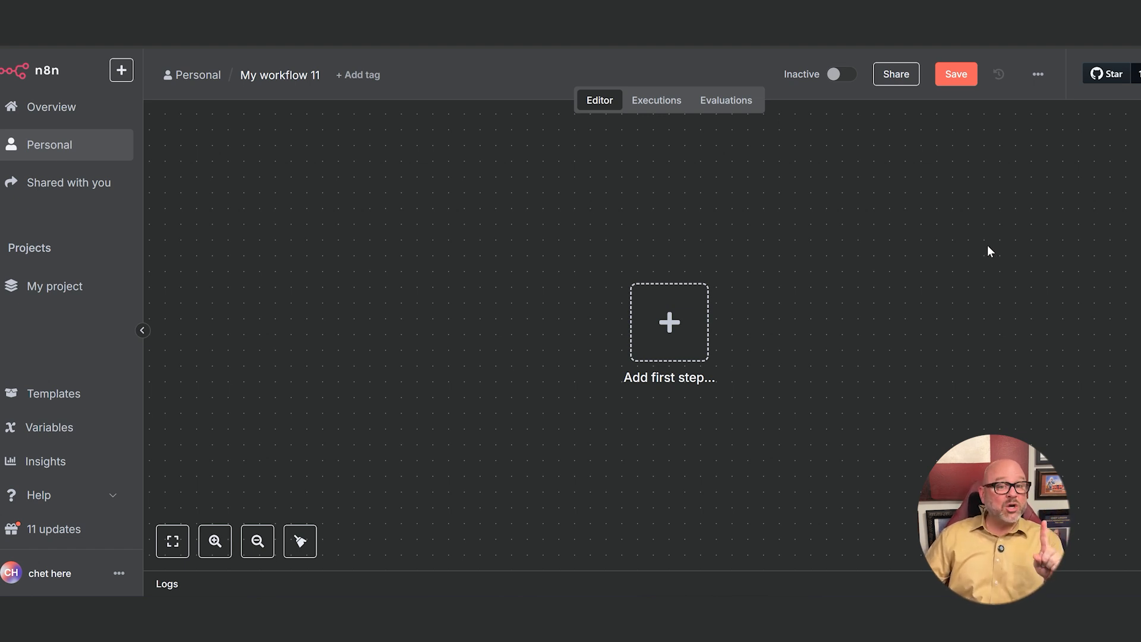
pyautogui.click(676, 331)
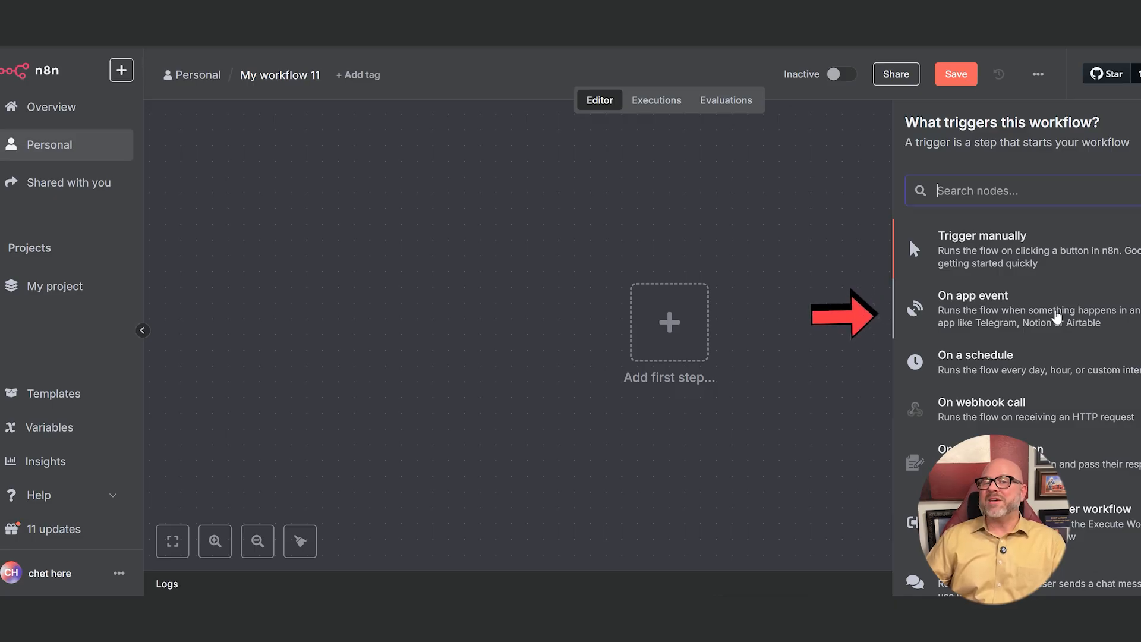
pyautogui.click(1057, 317)
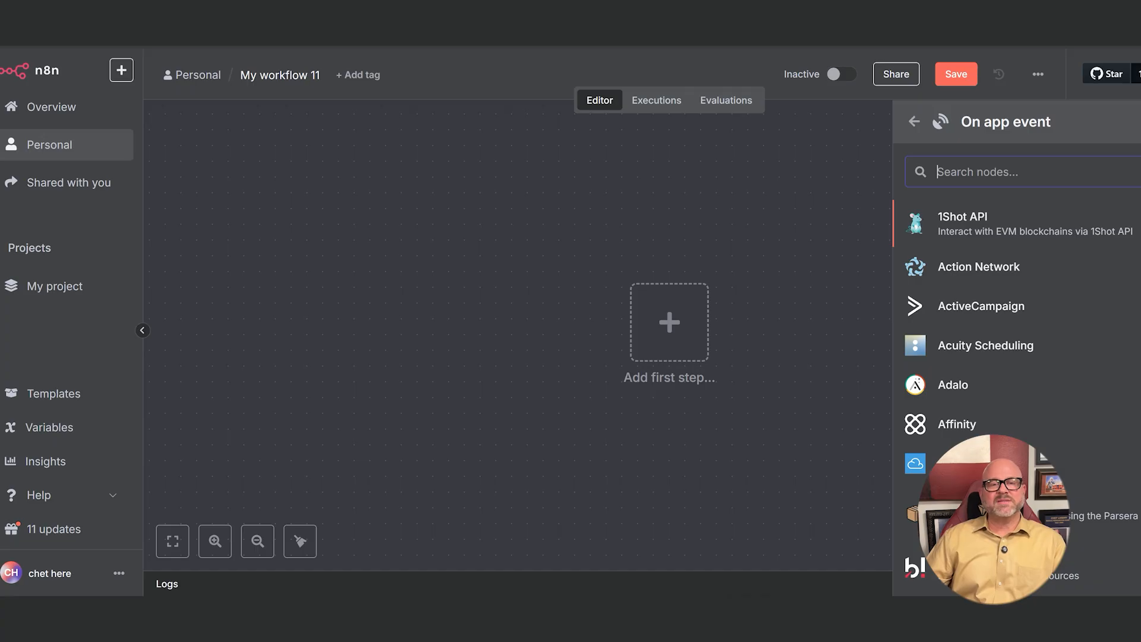
pyautogui.write('gmail')
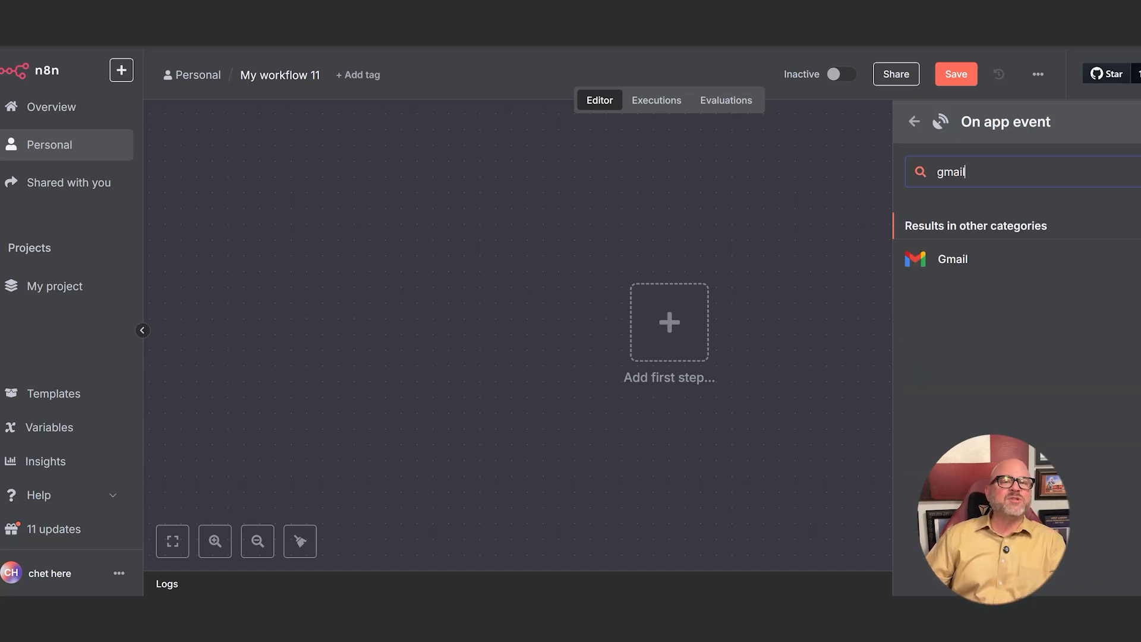
pyautogui.click(985, 259)
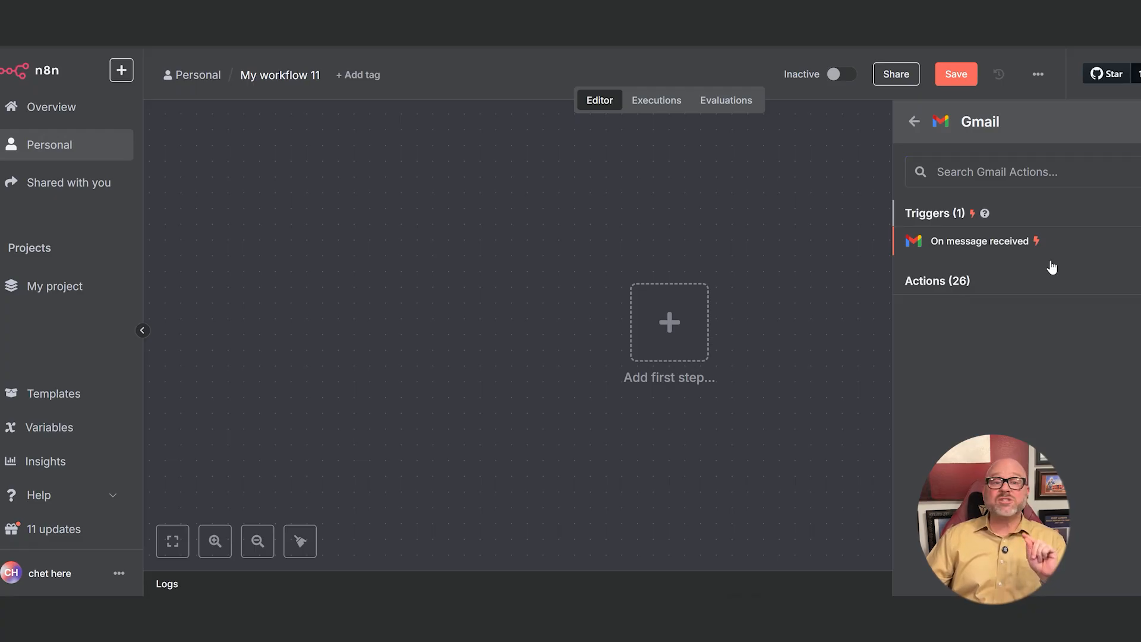
pyautogui.click(1053, 283)
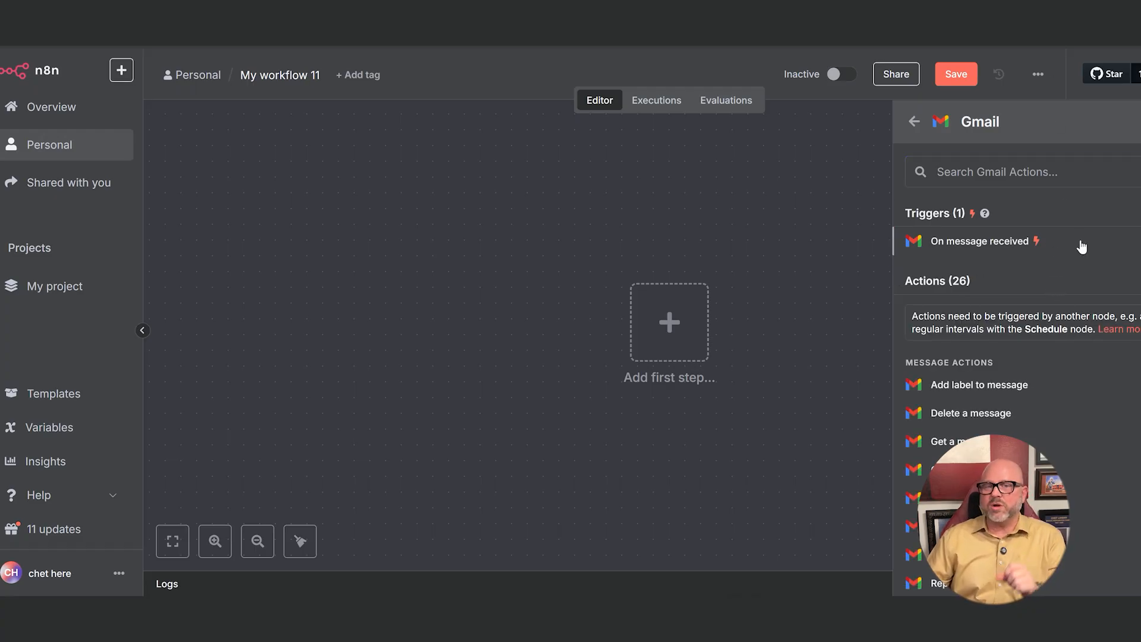
pyautogui.click(987, 242)
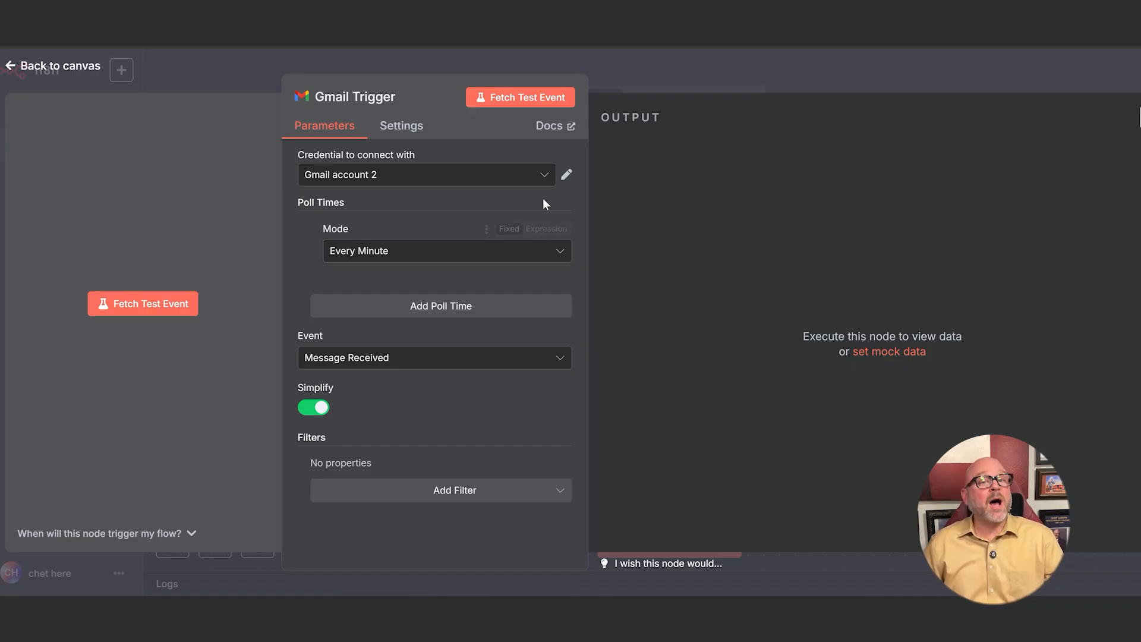
# - Connect the Gmail Trigger with the Gmail account 2 credential and return to the canvas
pyautogui.click(490, 174)
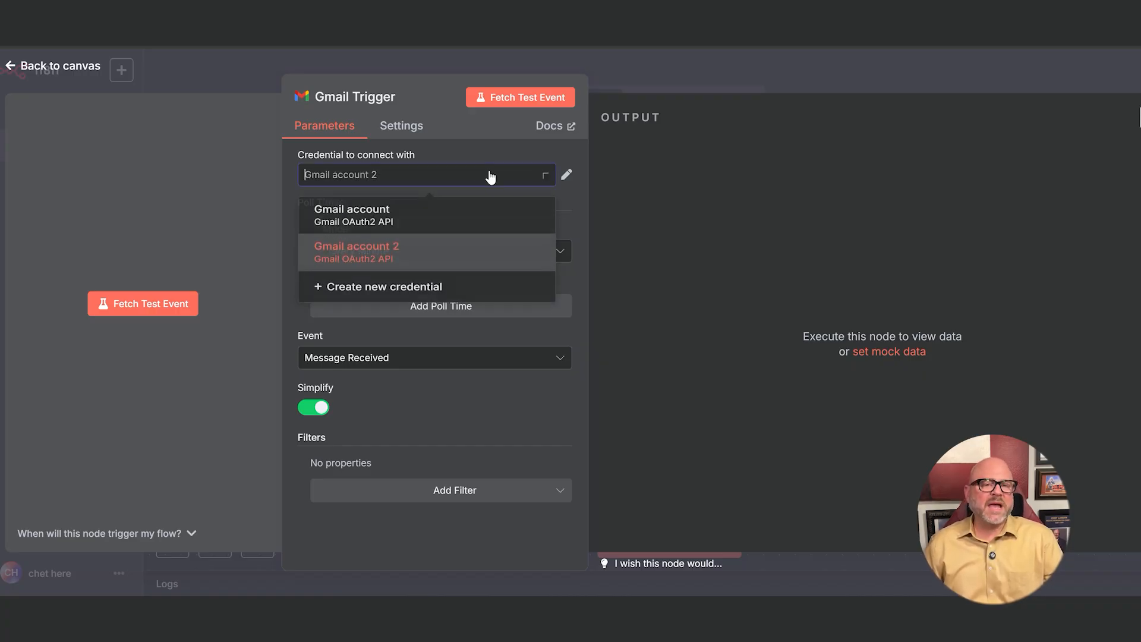
pyautogui.click(395, 261)
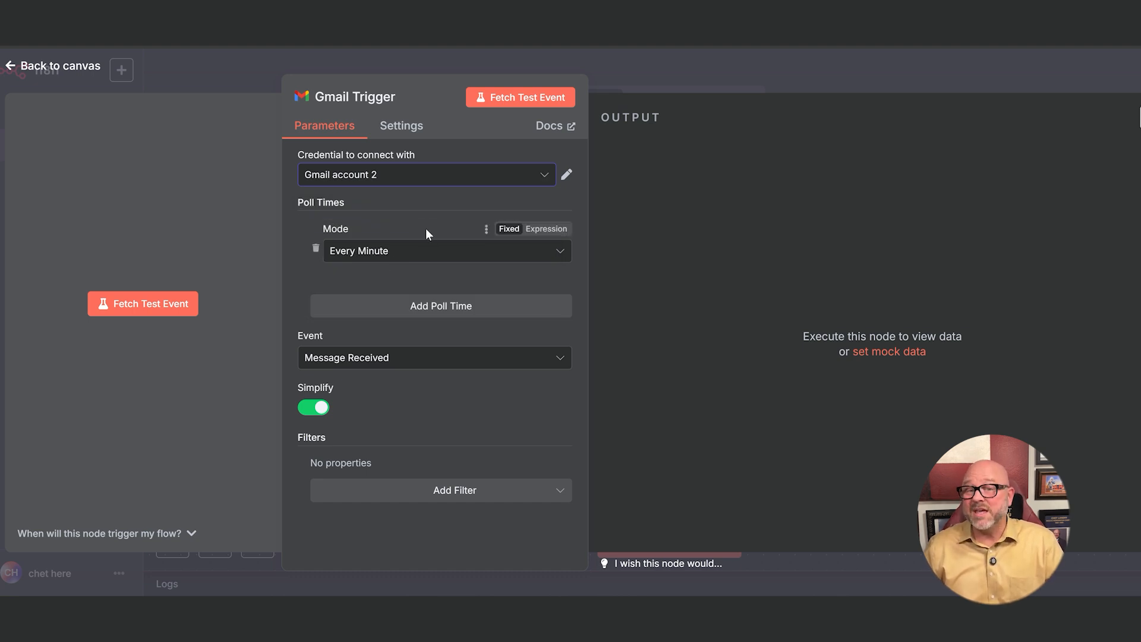
pyautogui.press('Escape')
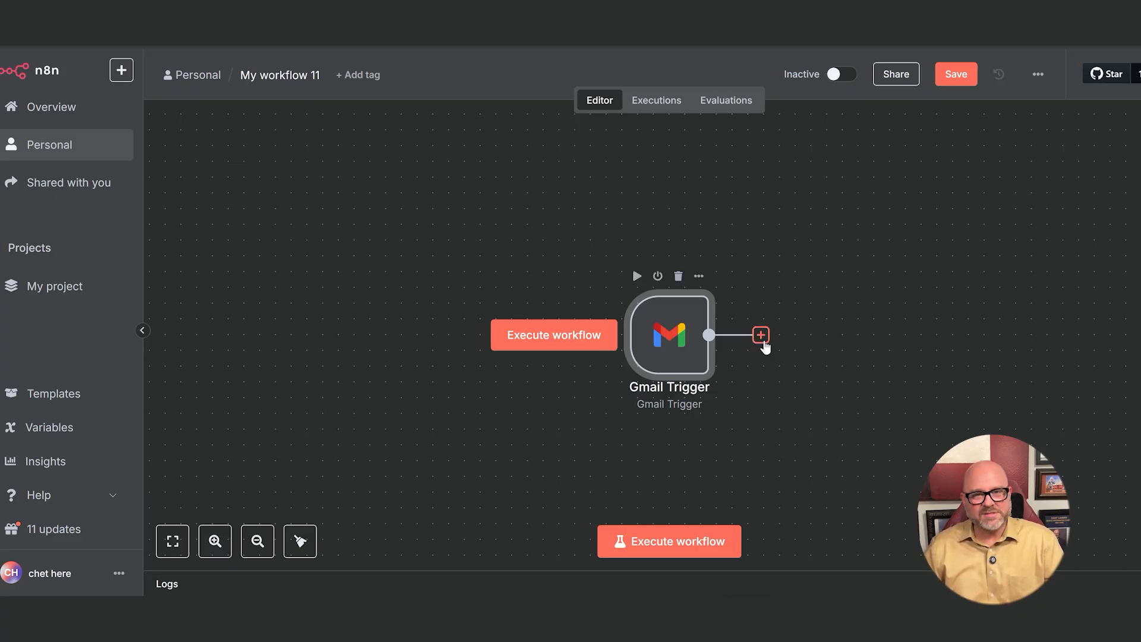
# - Add a Google Sheets "Append row in sheet" action after the Gmail Trigger, using the Google Sheets account 4 credential
pyautogui.click(763, 340)
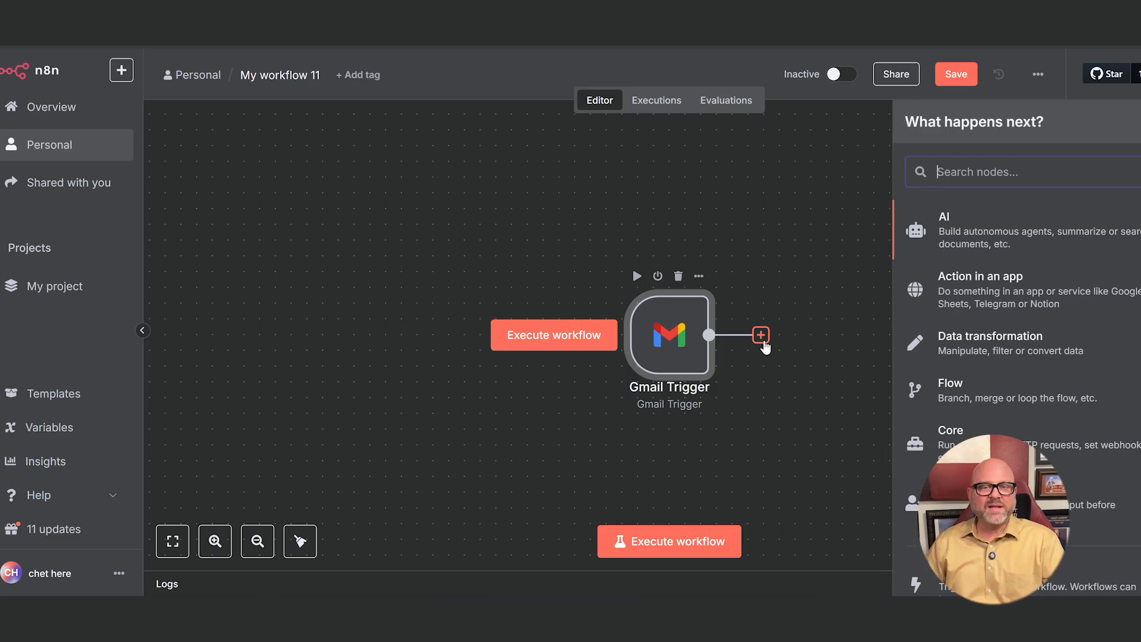
pyautogui.click(1045, 288)
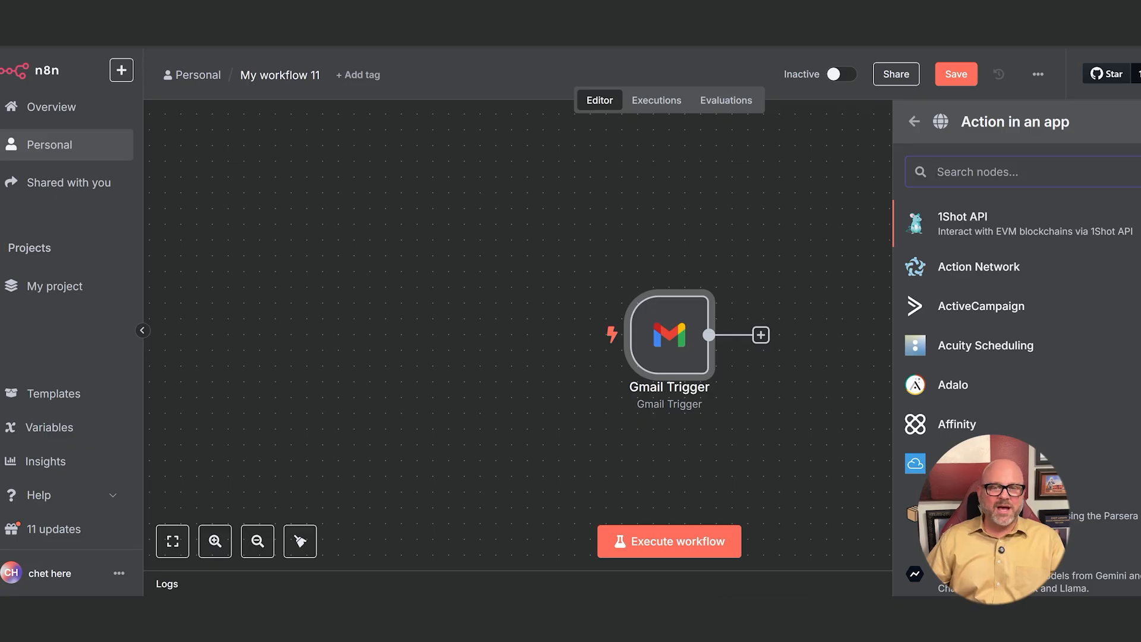
pyautogui.write('Google Sheets')
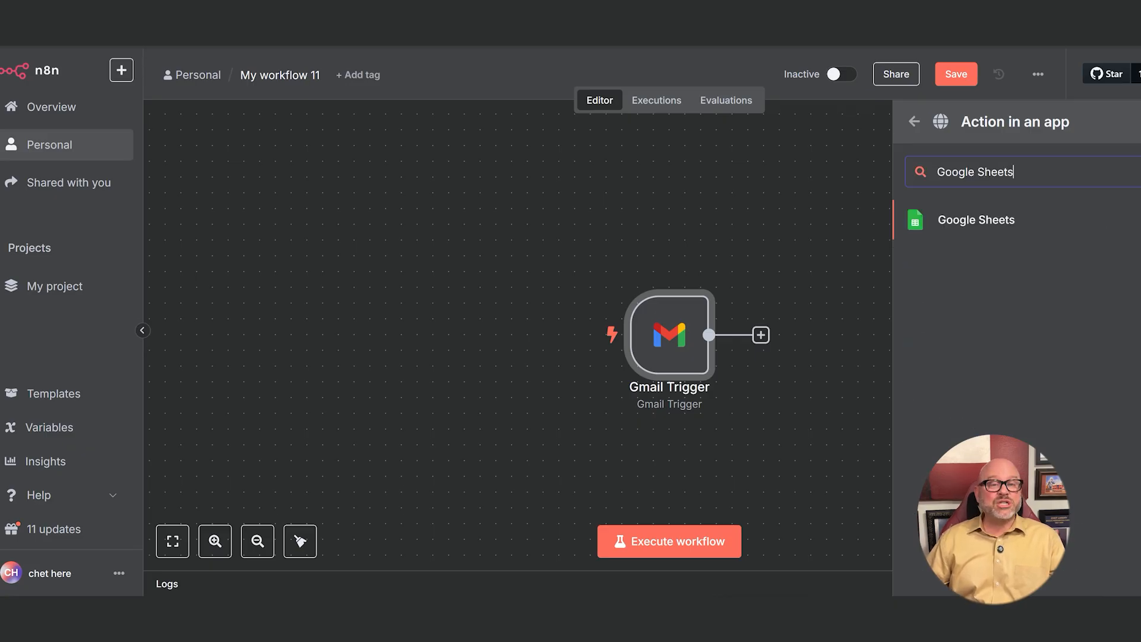
pyautogui.click(1018, 227)
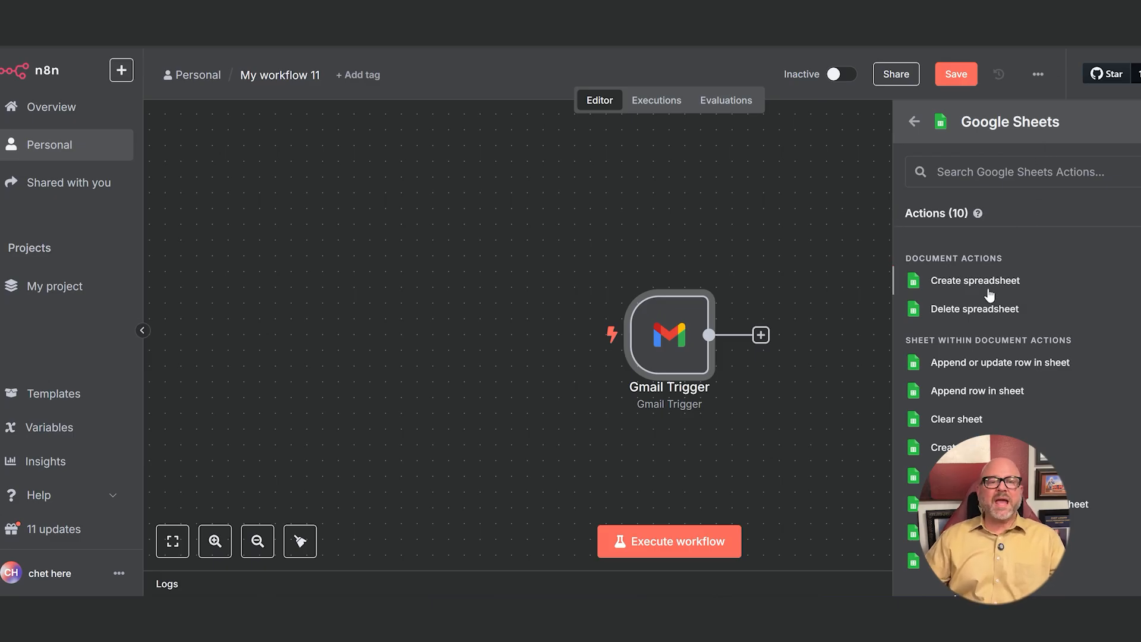
pyautogui.click(973, 391)
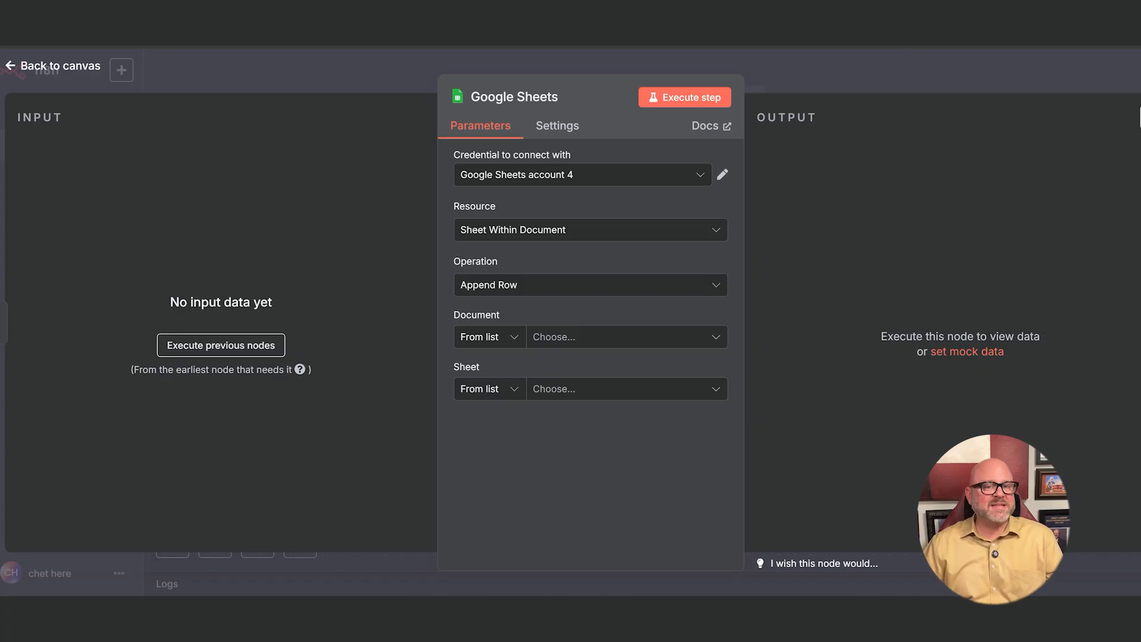
pyautogui.click(596, 178)
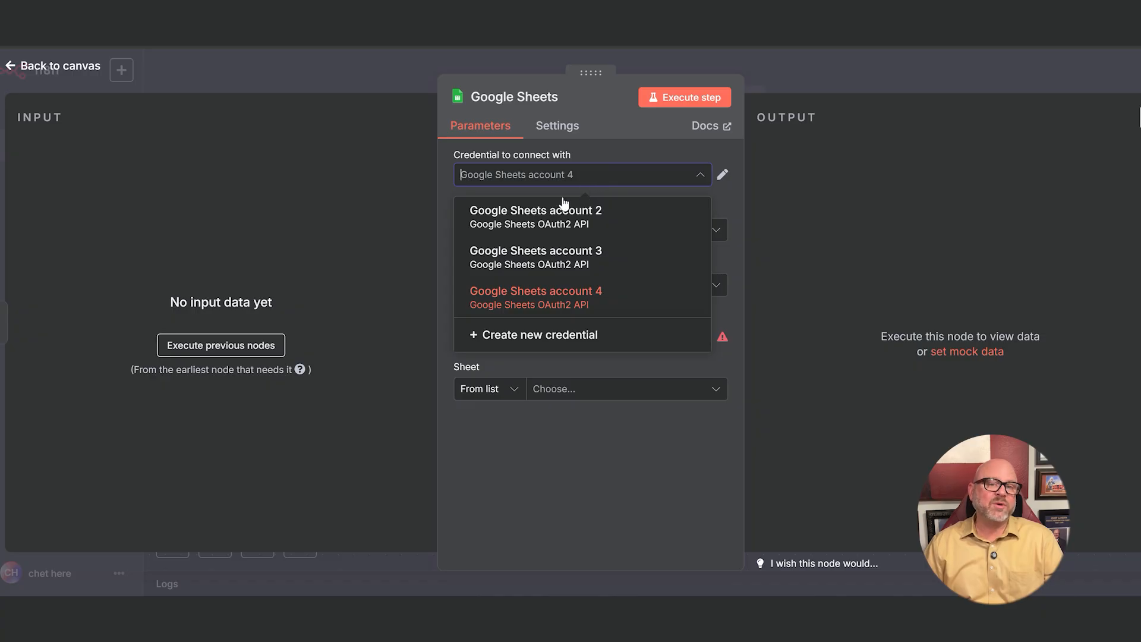
pyautogui.click(565, 300)
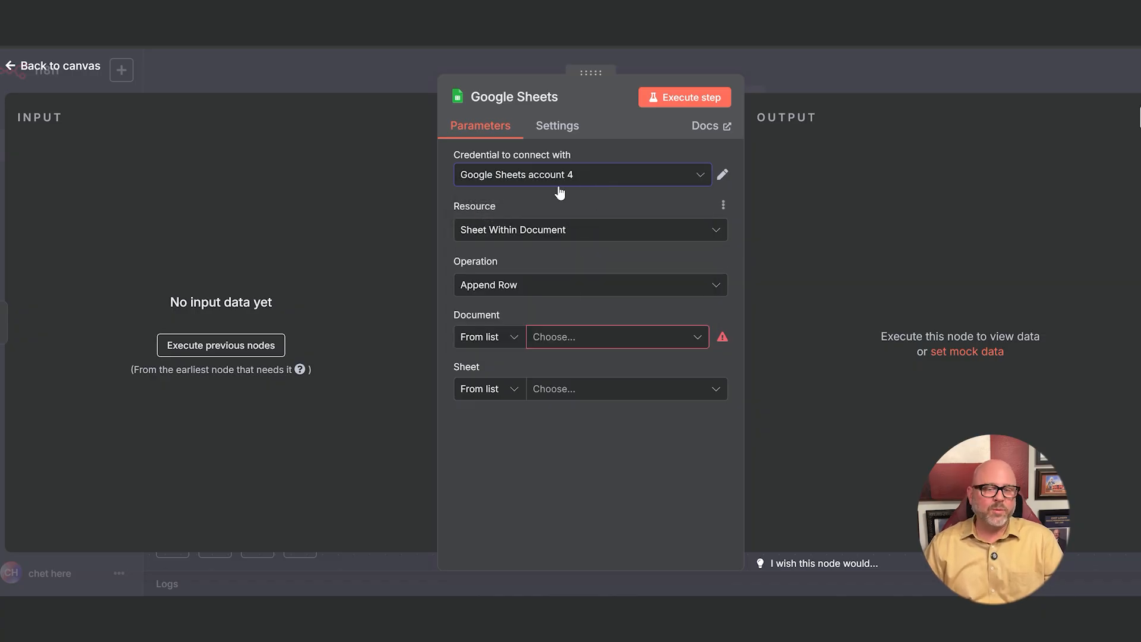
# - Keep the Sheet Within Document resource and Append Row operation, and choose the supplygem.com-backlinks-subdomains document from the list
pyautogui.click(555, 238)
pyautogui.click(555, 237)
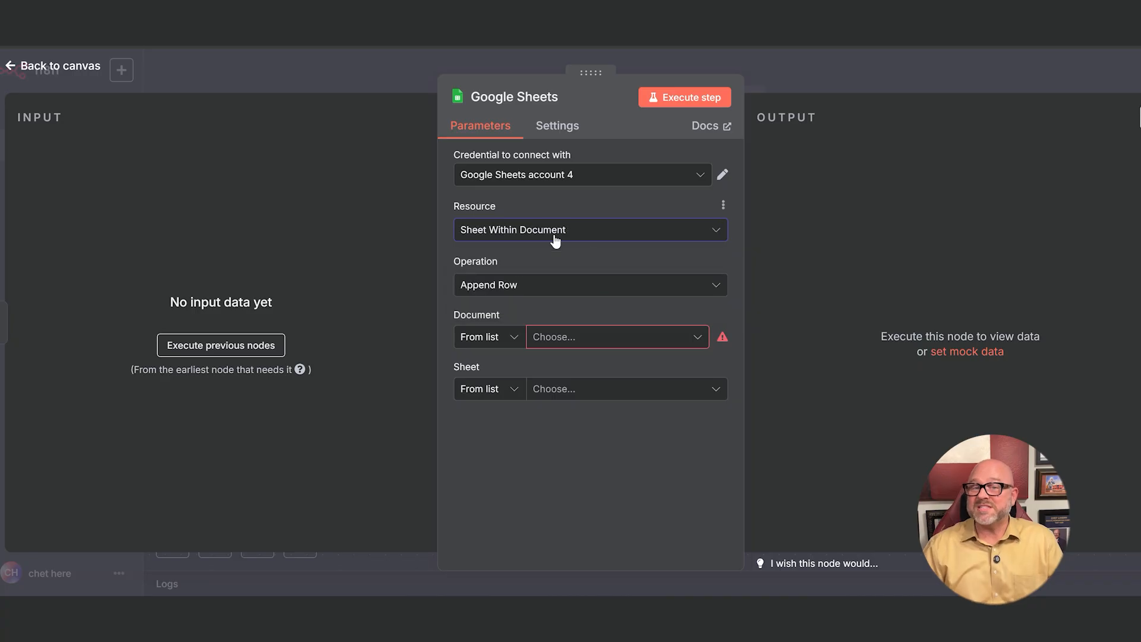
pyautogui.click(564, 288)
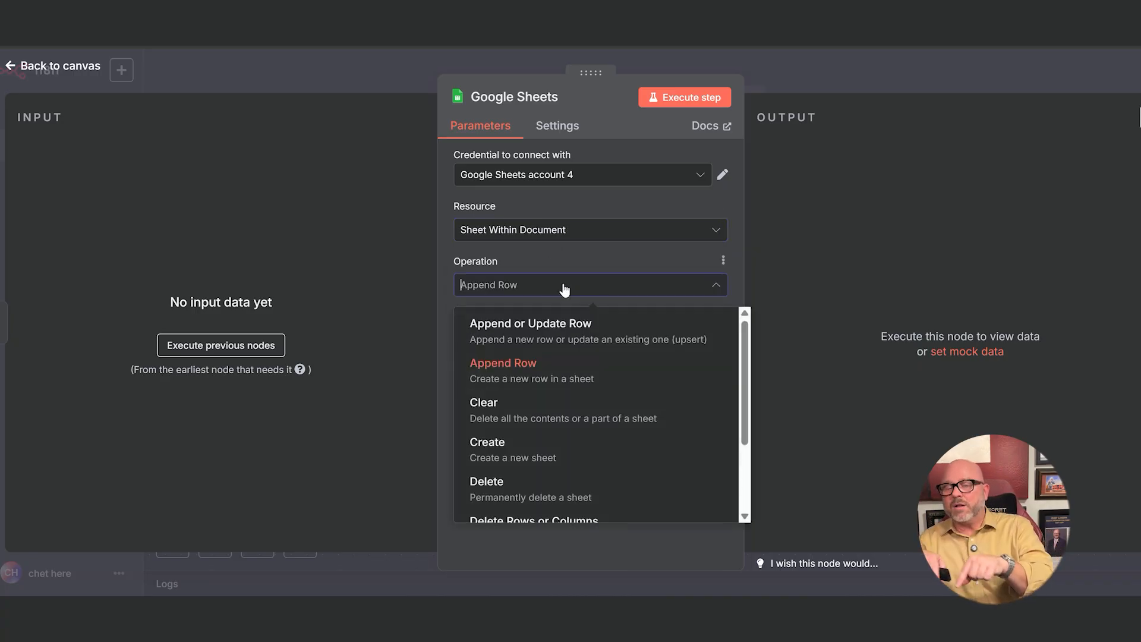
pyautogui.click(563, 288)
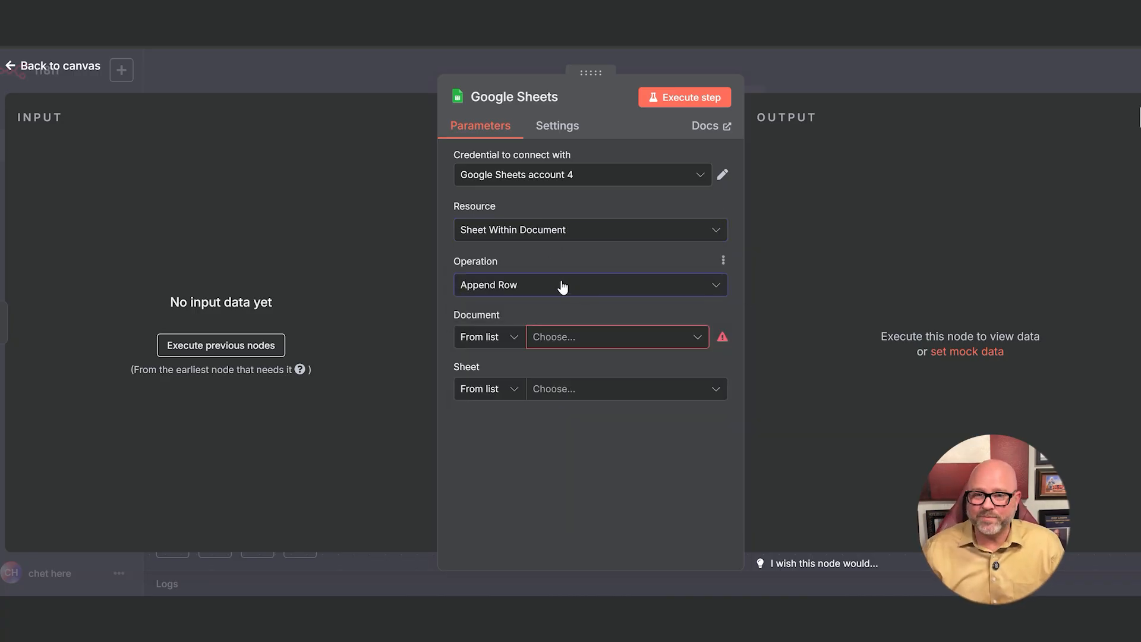
pyautogui.click(502, 339)
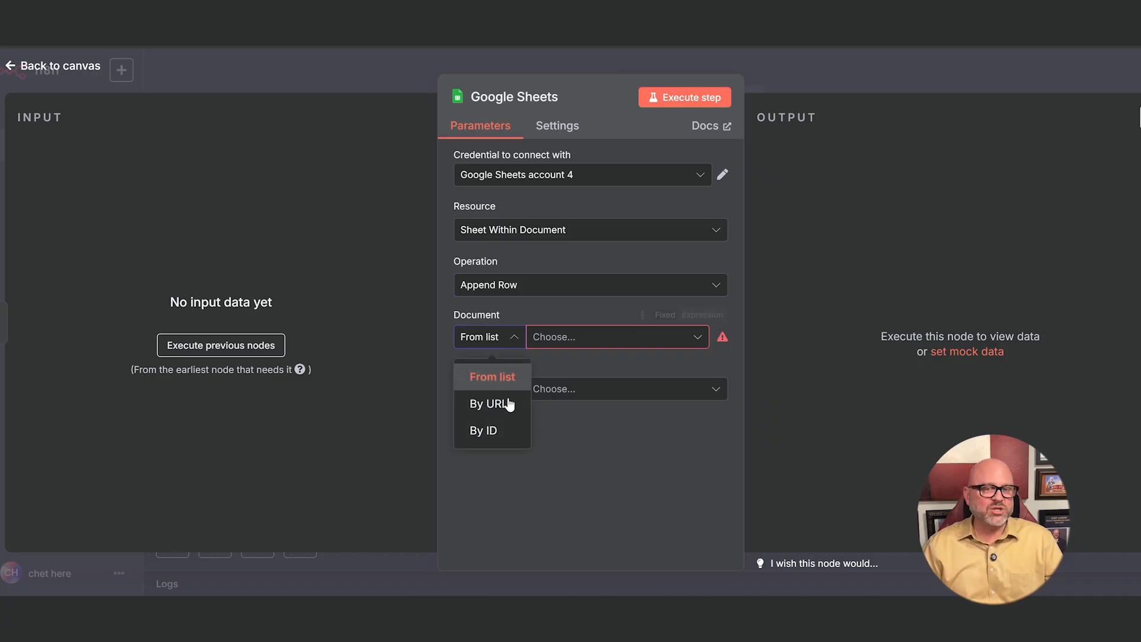
pyautogui.click(507, 377)
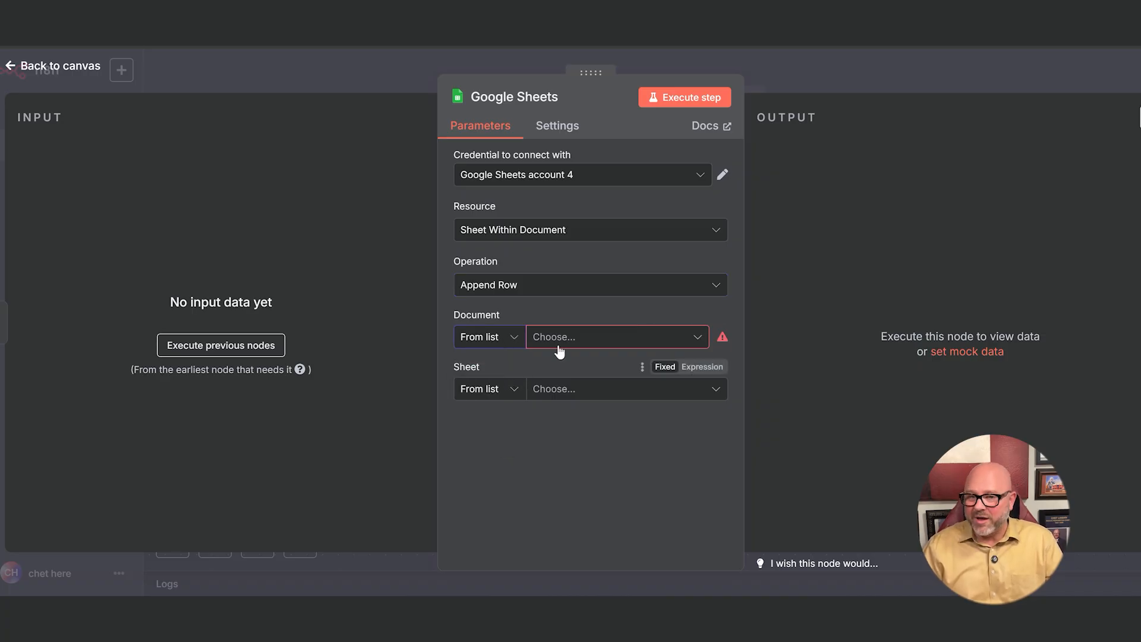
pyautogui.click(621, 343)
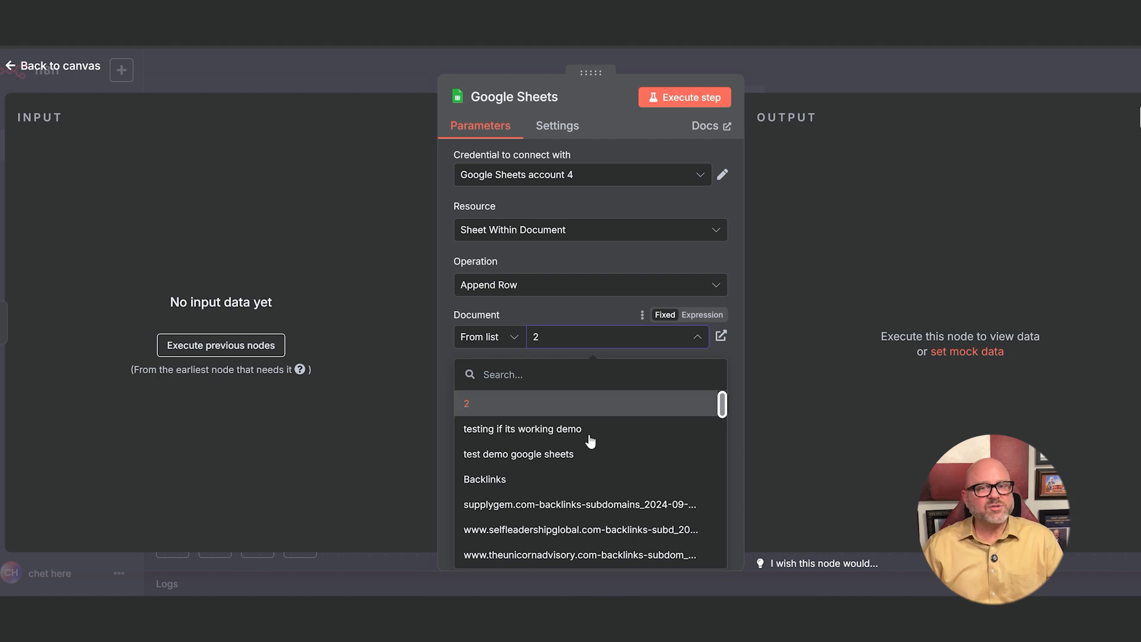
pyautogui.click(564, 510)
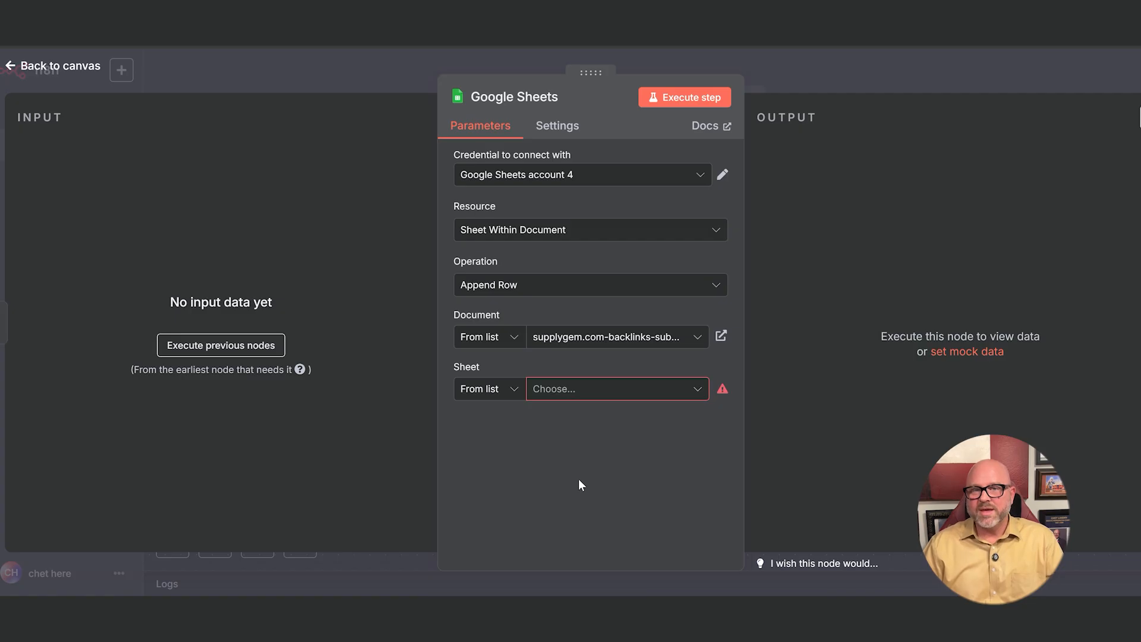
# - Choose the supplygem.com-backlinks-subdomains_2024-09-08 sheet from the list as the target for the appended rows
pyautogui.click(494, 397)
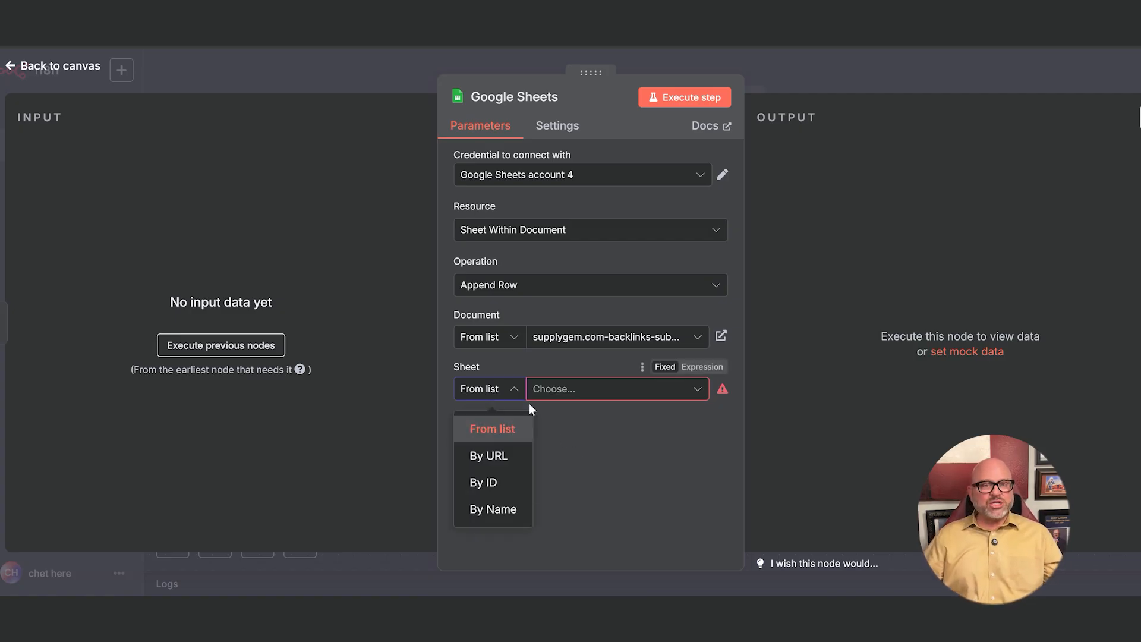
pyautogui.click(607, 422)
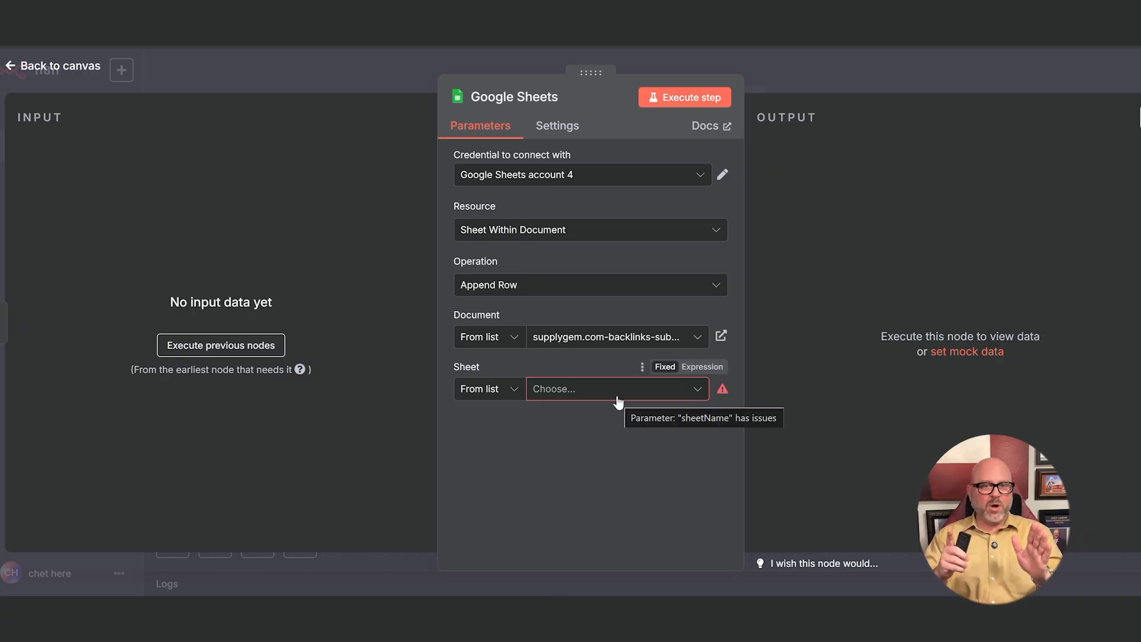
pyautogui.click(618, 400)
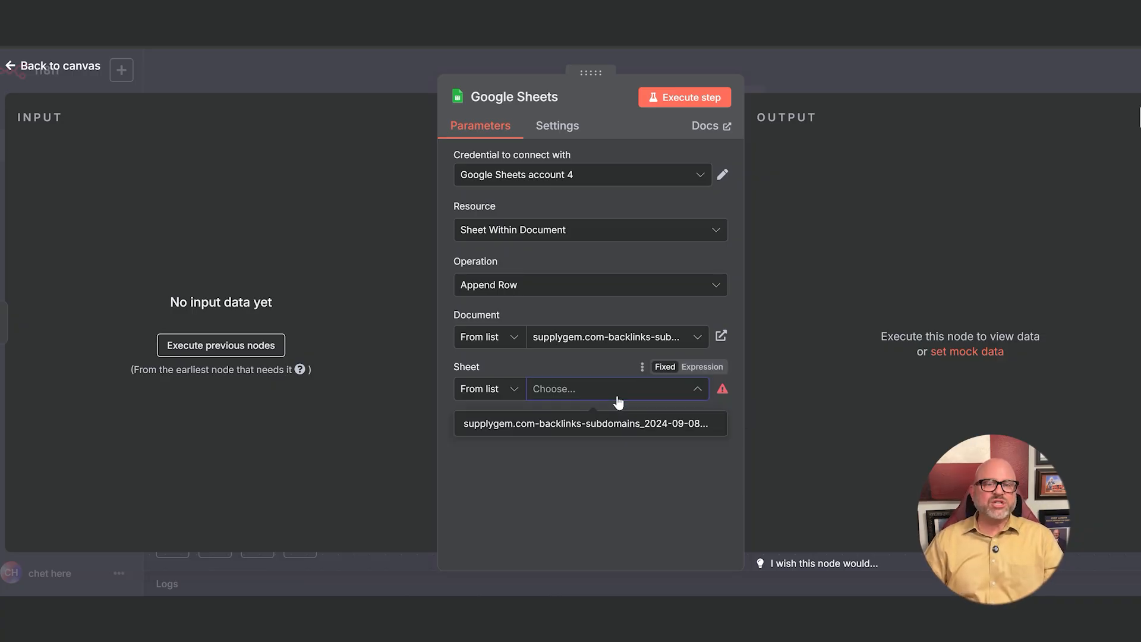
pyautogui.click(597, 424)
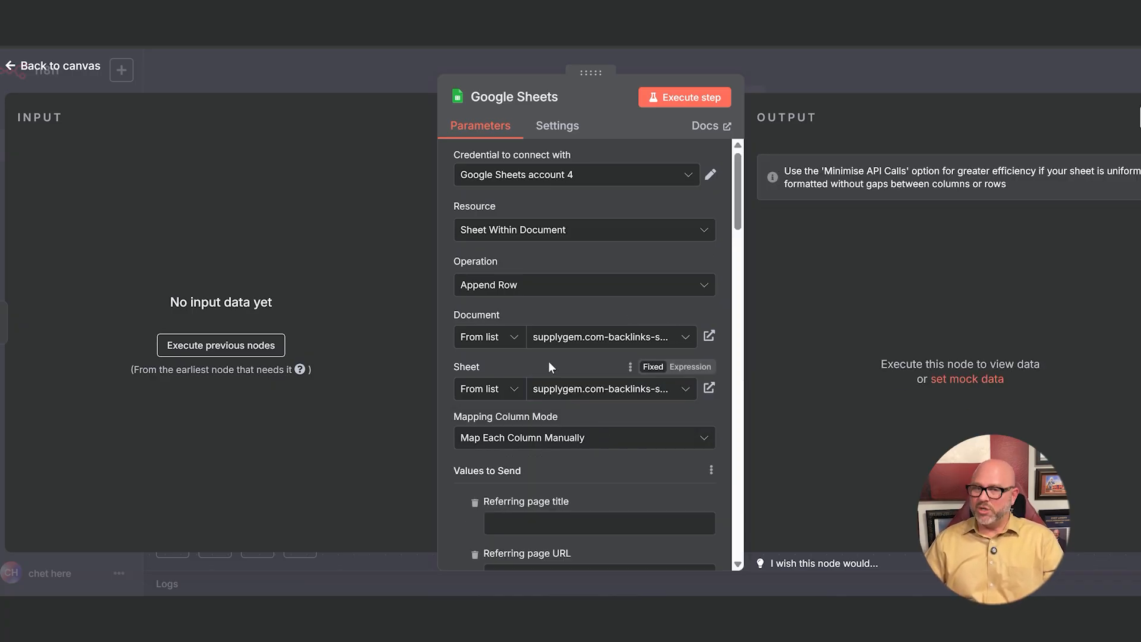
# - Review the column mapping mode and all Values to Send fields of the Google Sheets node, and return to the canvas
pyautogui.scroll(-2, 548, 362)
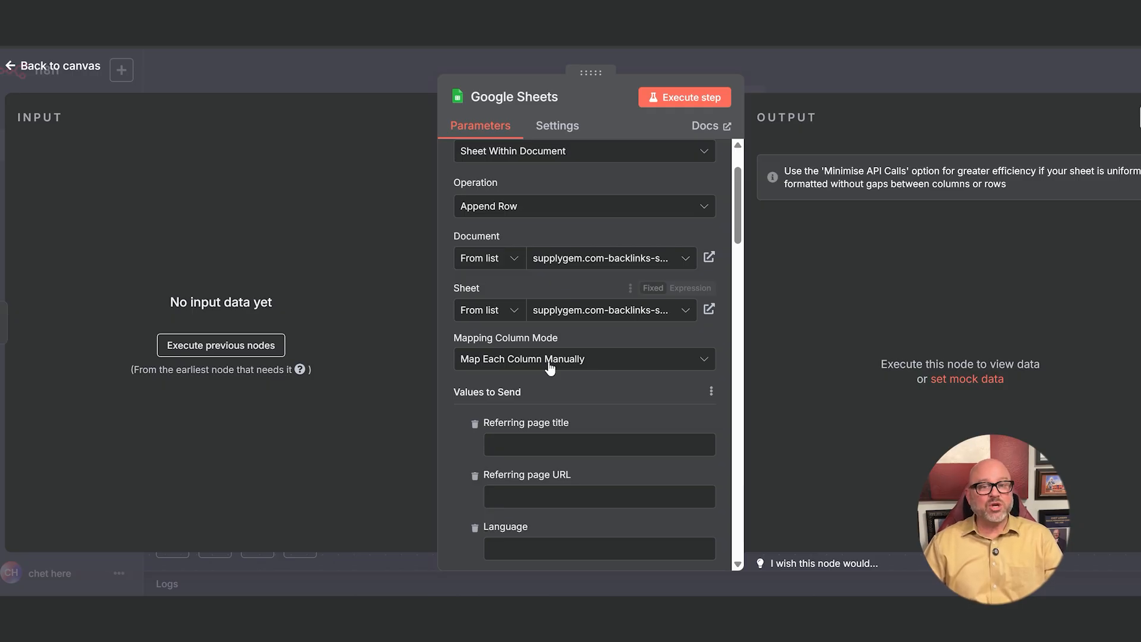
pyautogui.scroll(-2, 550, 366)
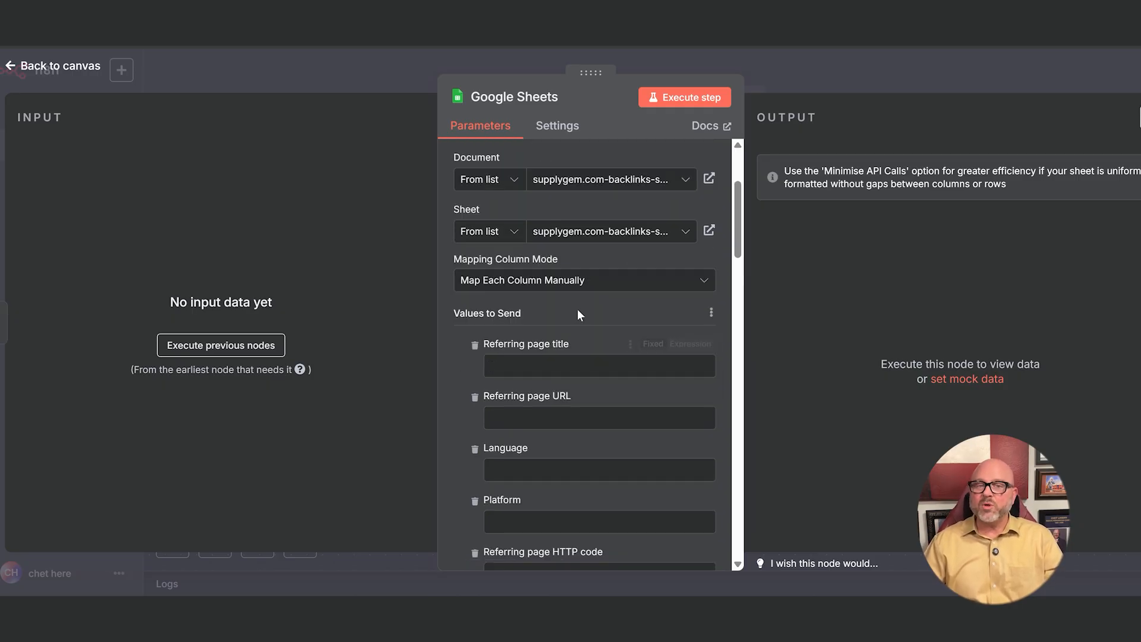
pyautogui.scroll(-2, 576, 309)
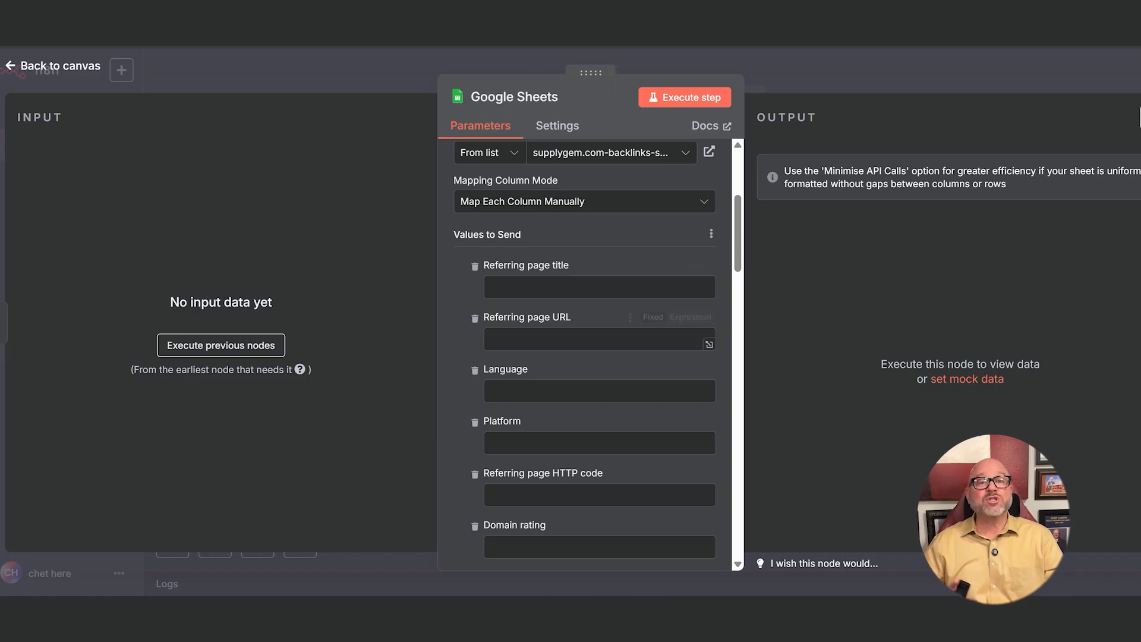
pyautogui.click(639, 288)
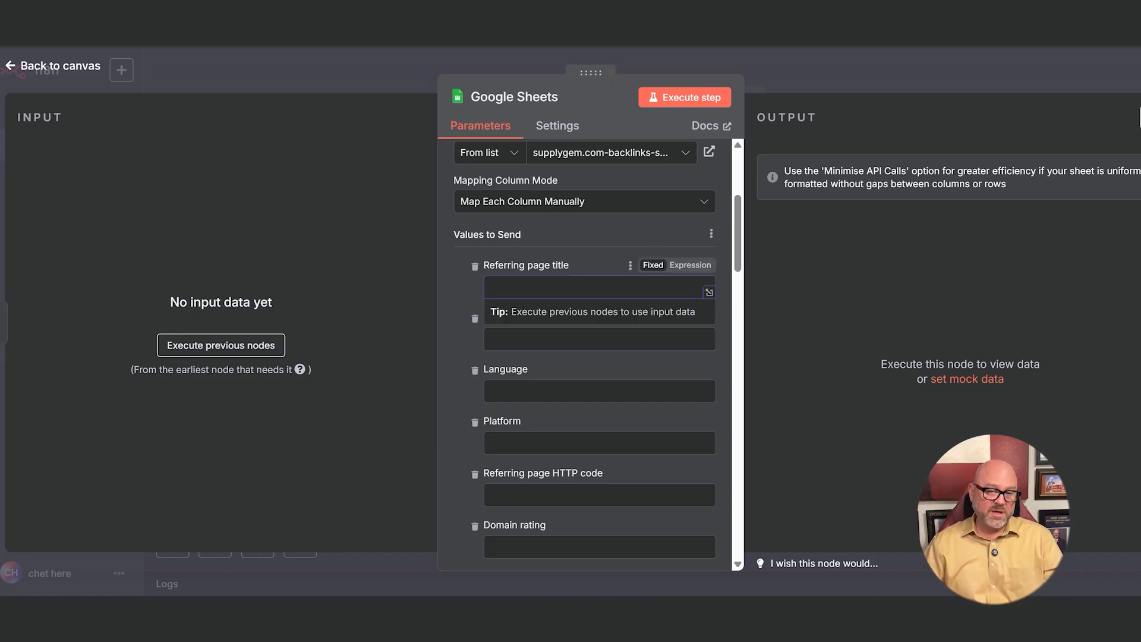
pyautogui.click(565, 317)
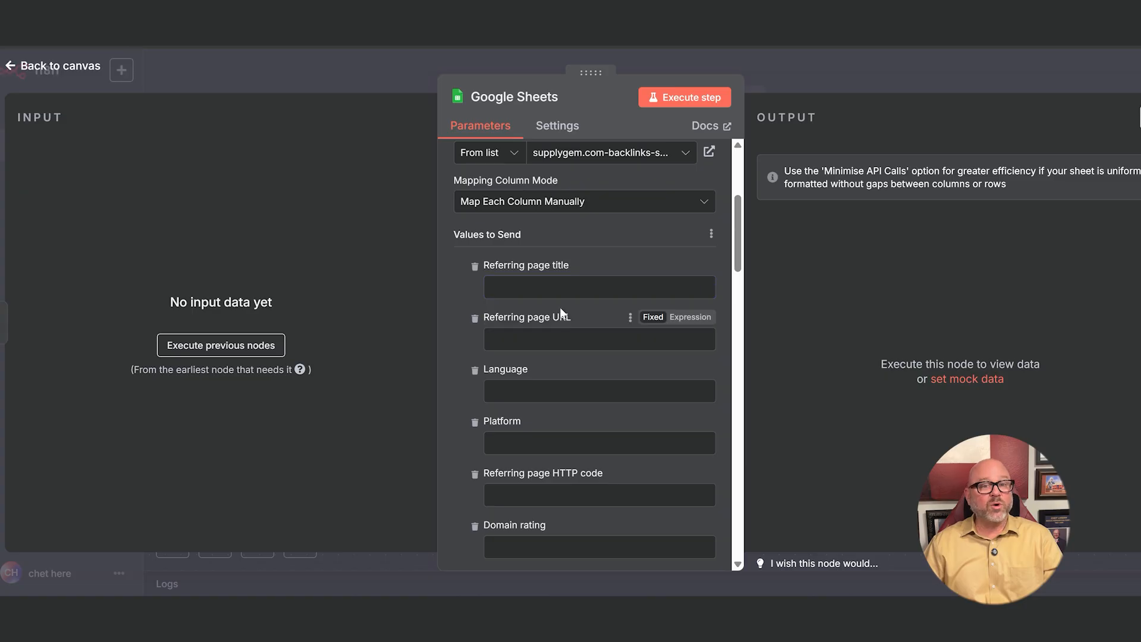
pyautogui.scroll(-4, 558, 359)
pyautogui.scroll(-15, 553, 363)
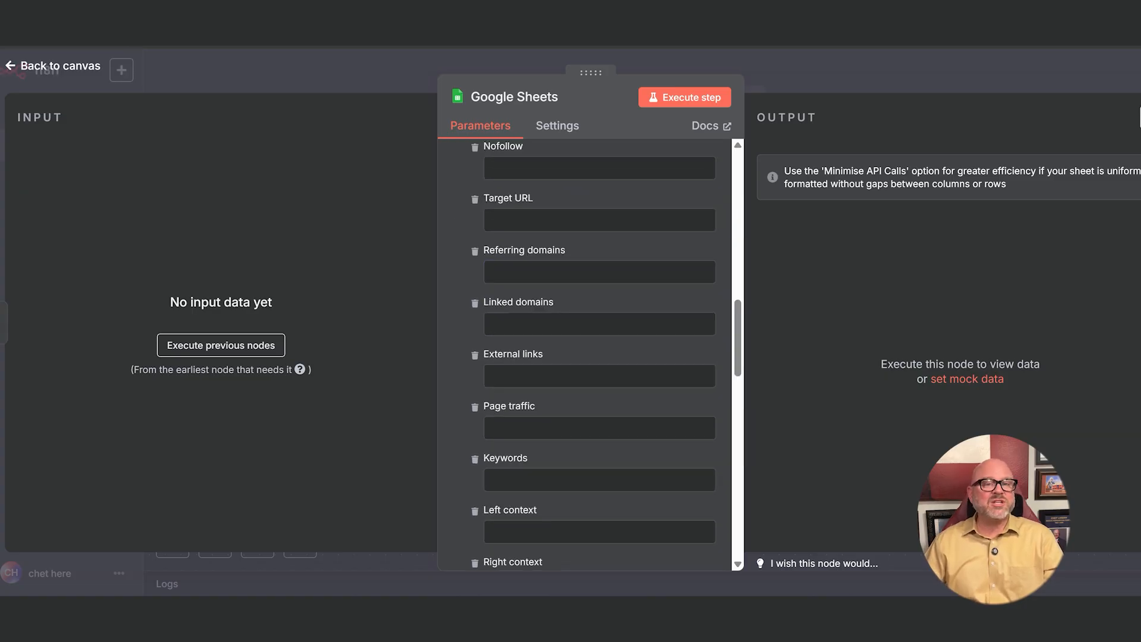
pyautogui.scroll(-2, 553, 361)
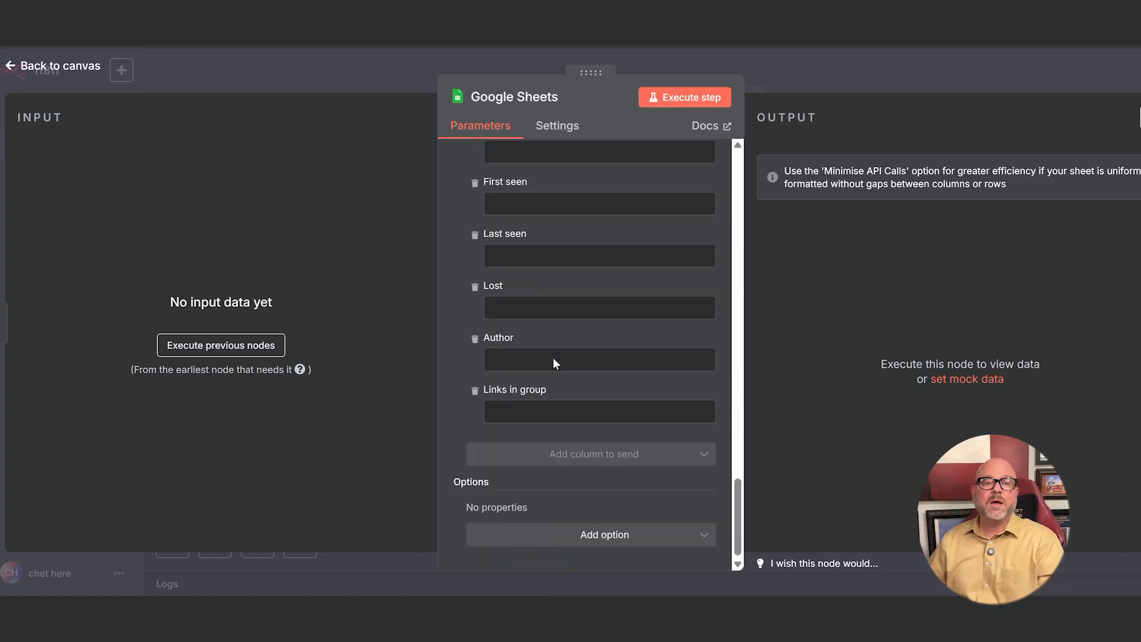
pyautogui.scroll(12, 704, 360)
pyautogui.scroll(15, 595, 354)
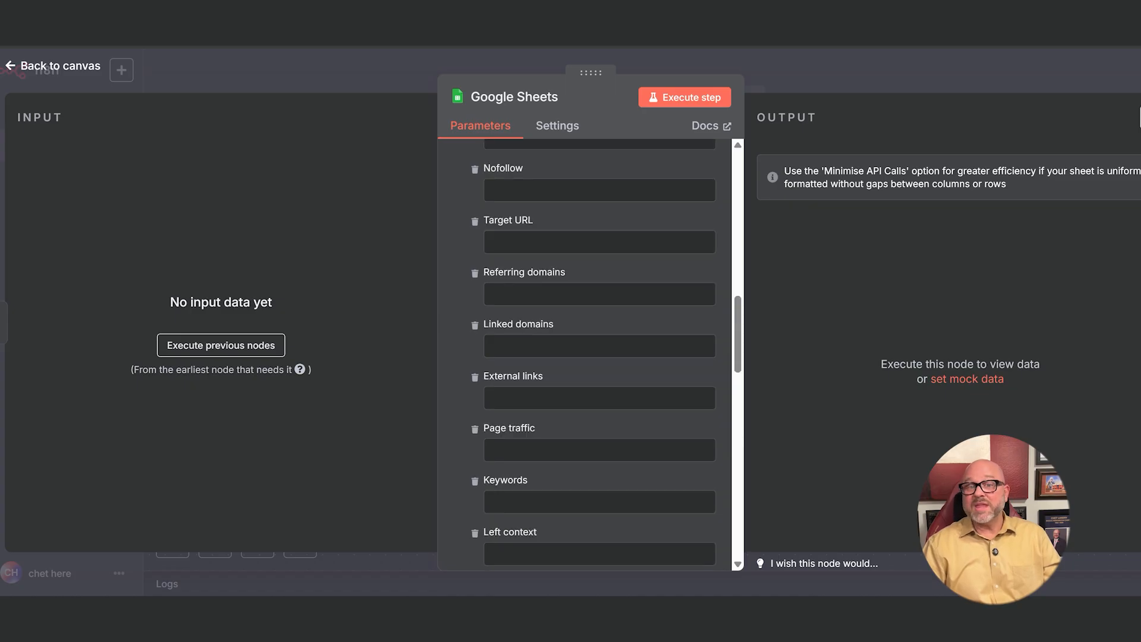
pyautogui.scroll(5, 550, 351)
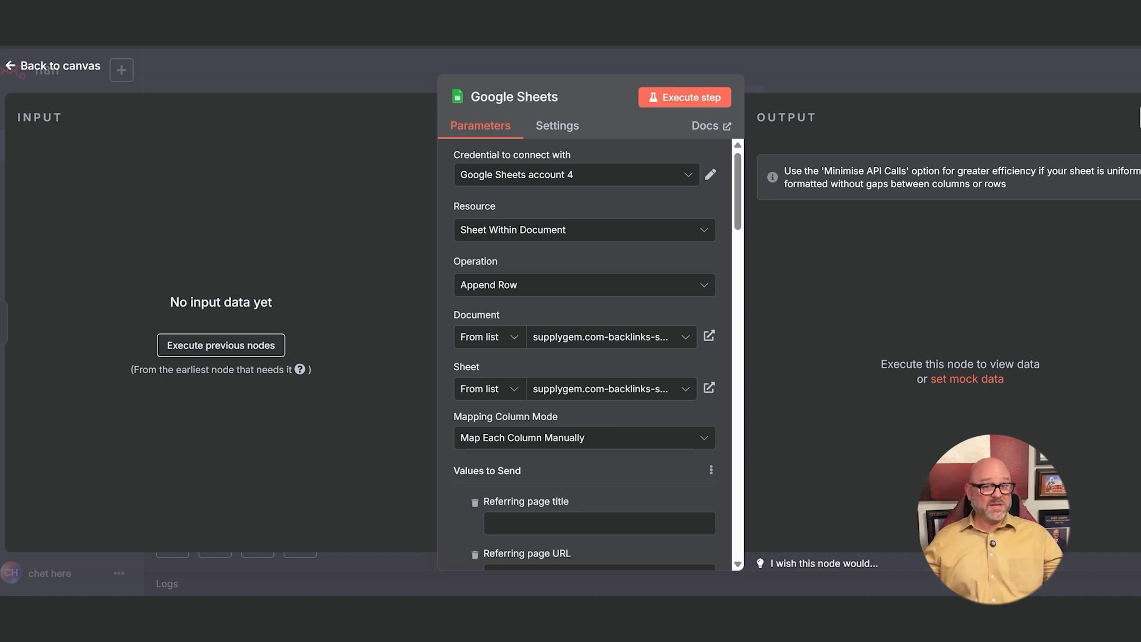
pyautogui.press('Escape')
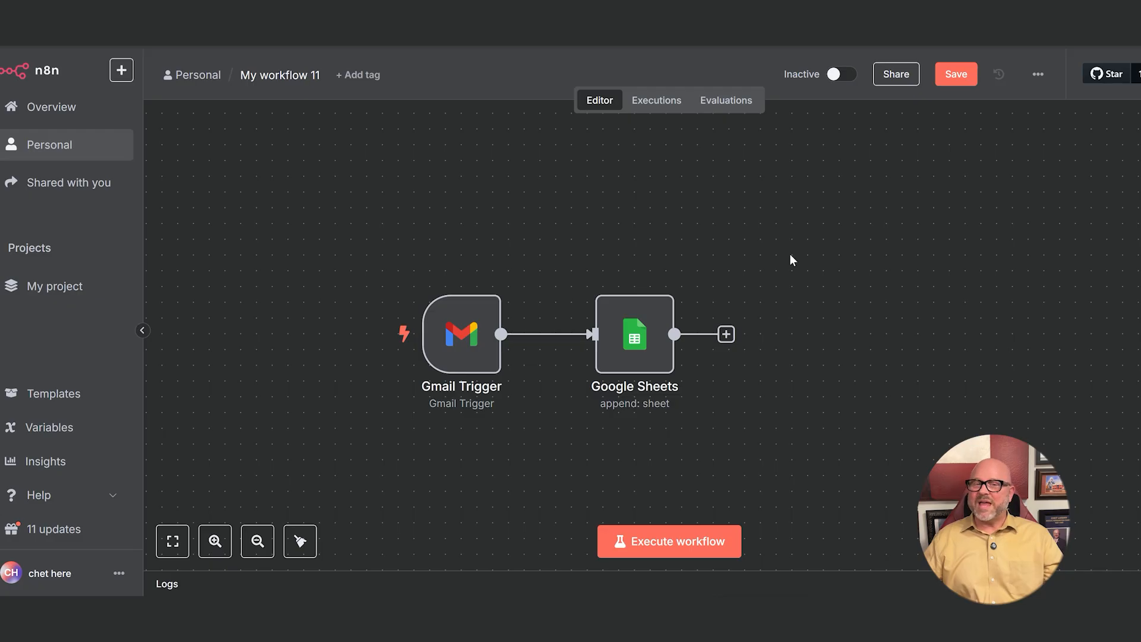
# - Activate the Gmail-to-Google Sheets workflow and dismiss the activation notice
pyautogui.click(213, 542)
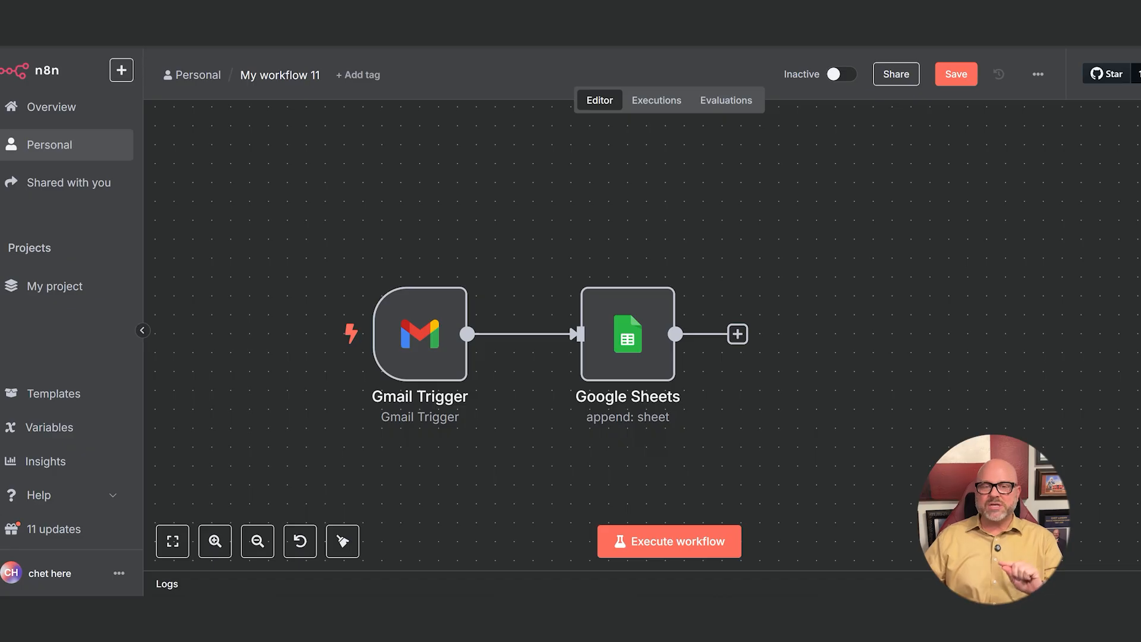
pyautogui.moveTo(306, 340)
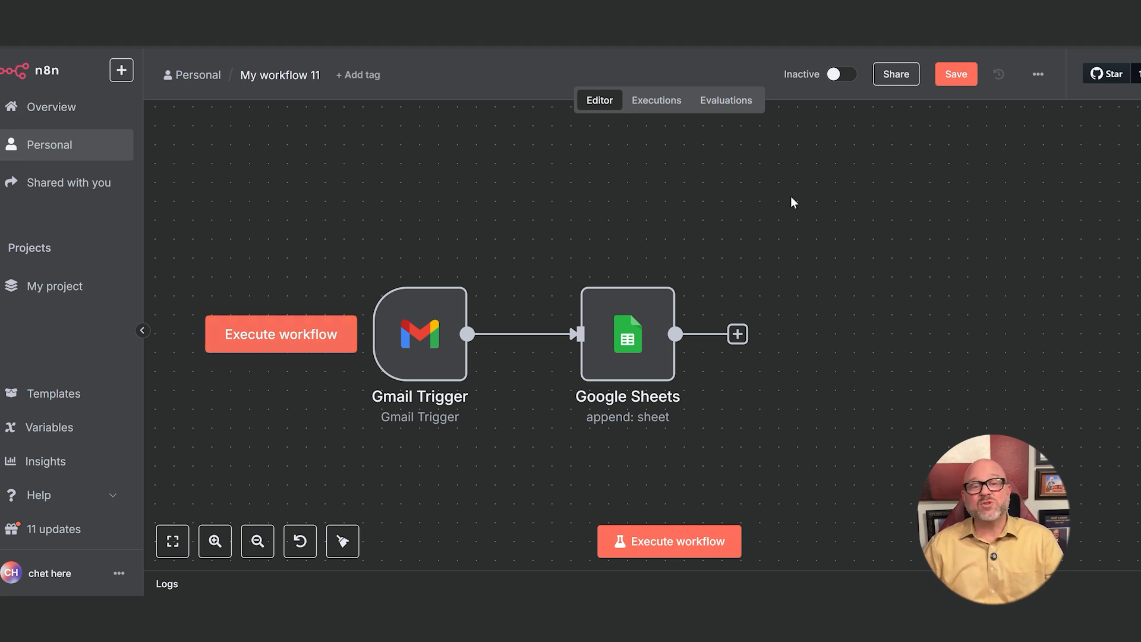
pyautogui.click(847, 76)
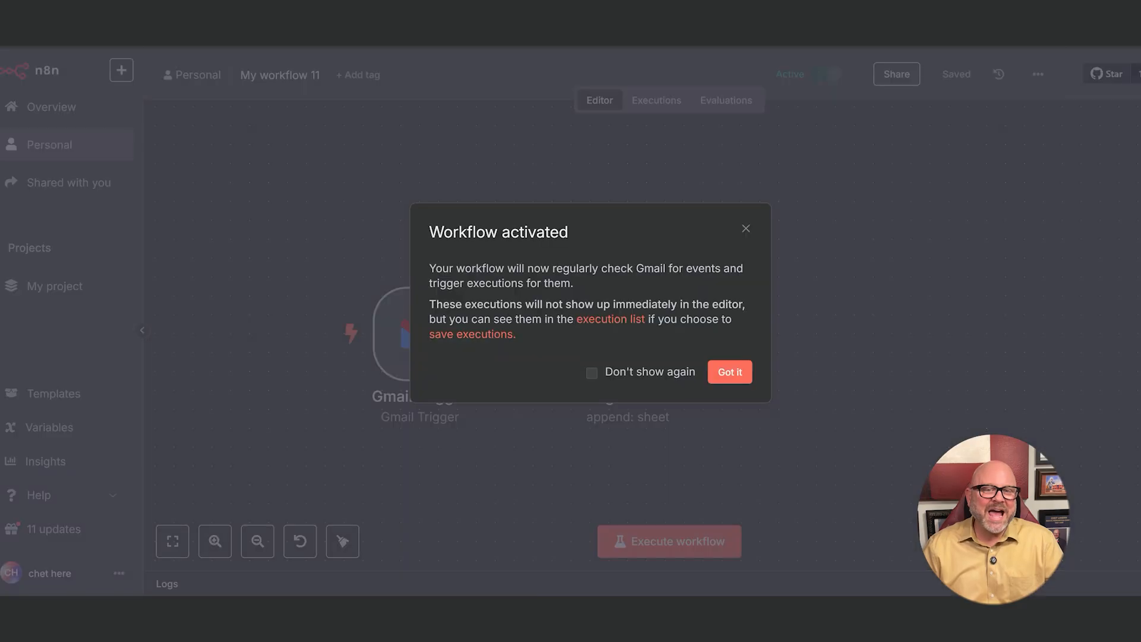
pyautogui.click(731, 373)
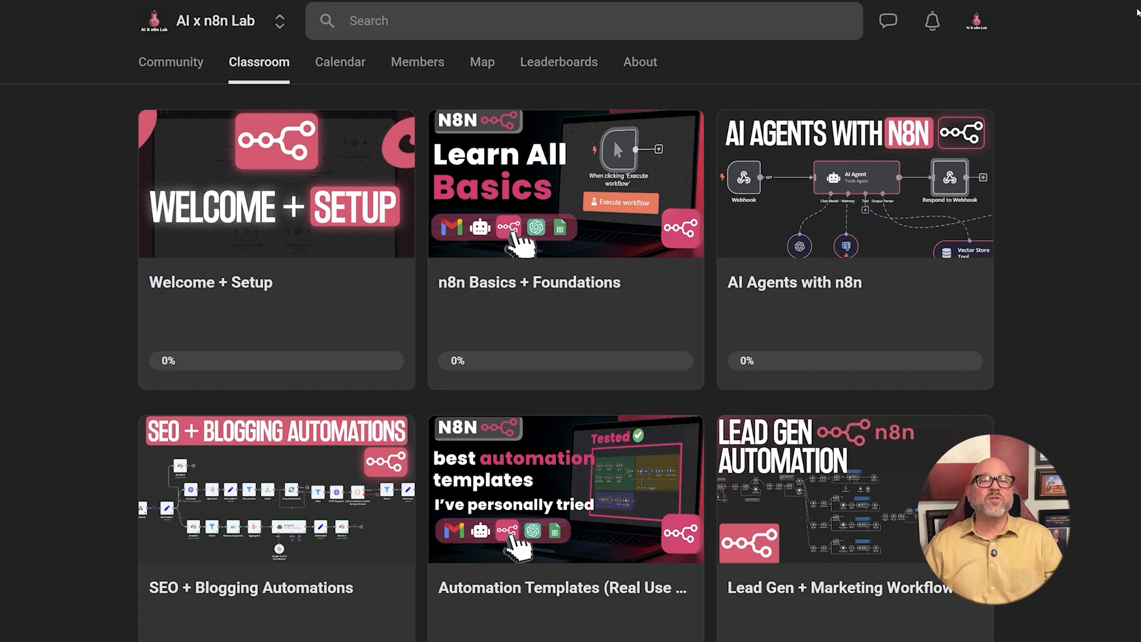
# - Look through the course cards in the AI x n8n Lab community's Classroom
pyautogui.scroll(-5, 1129, 214)
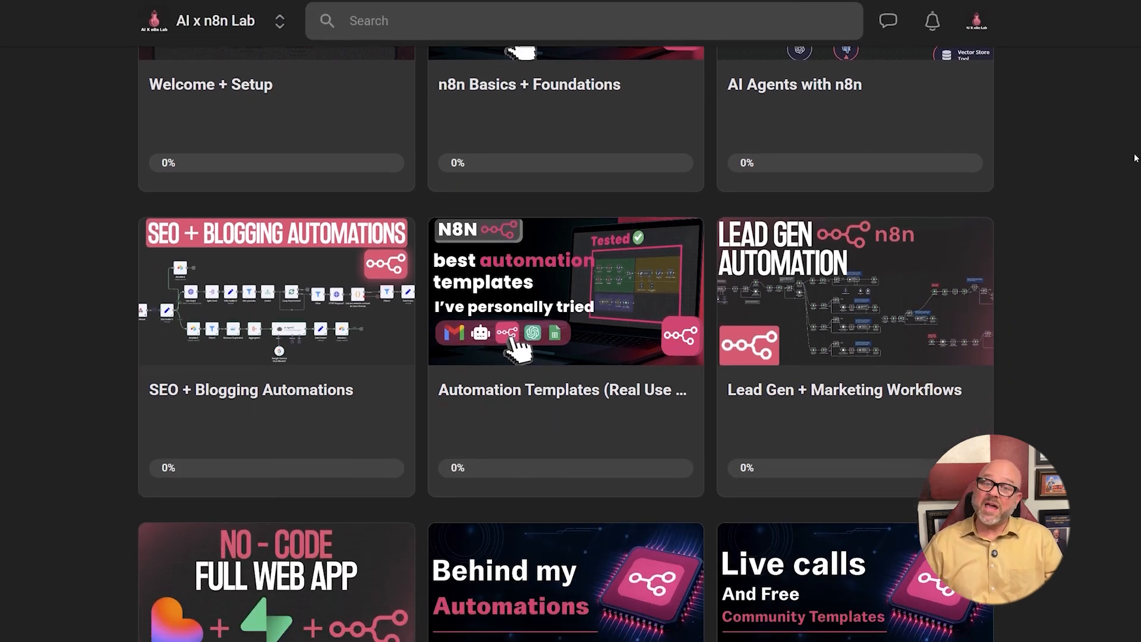
pyautogui.scroll(-3, 1130, 214)
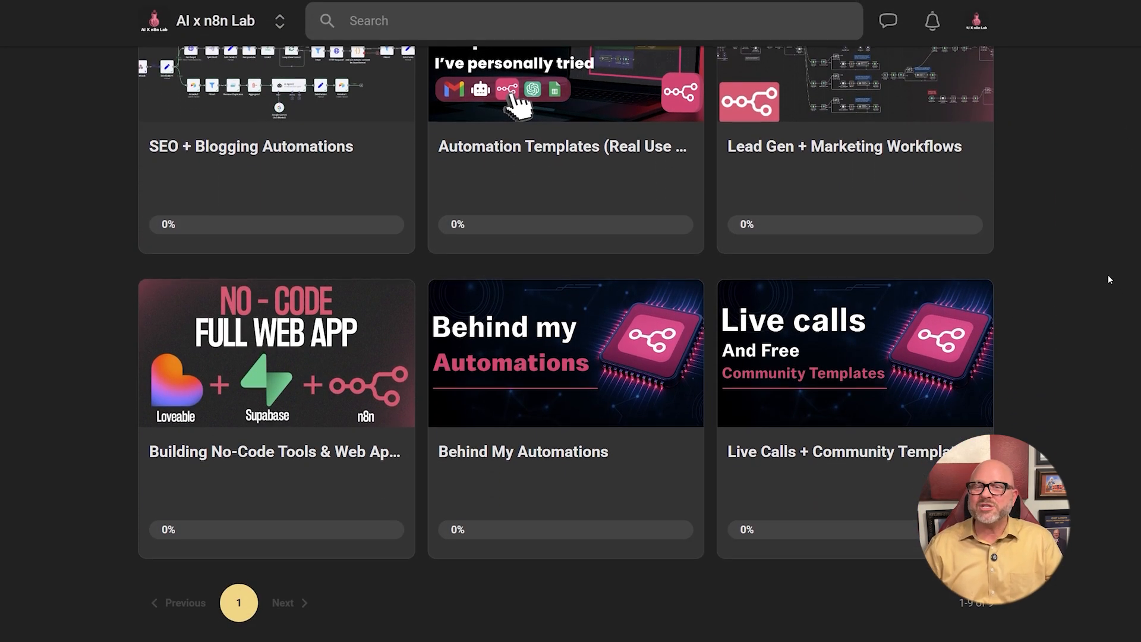
pyautogui.scroll(8, 1111, 250)
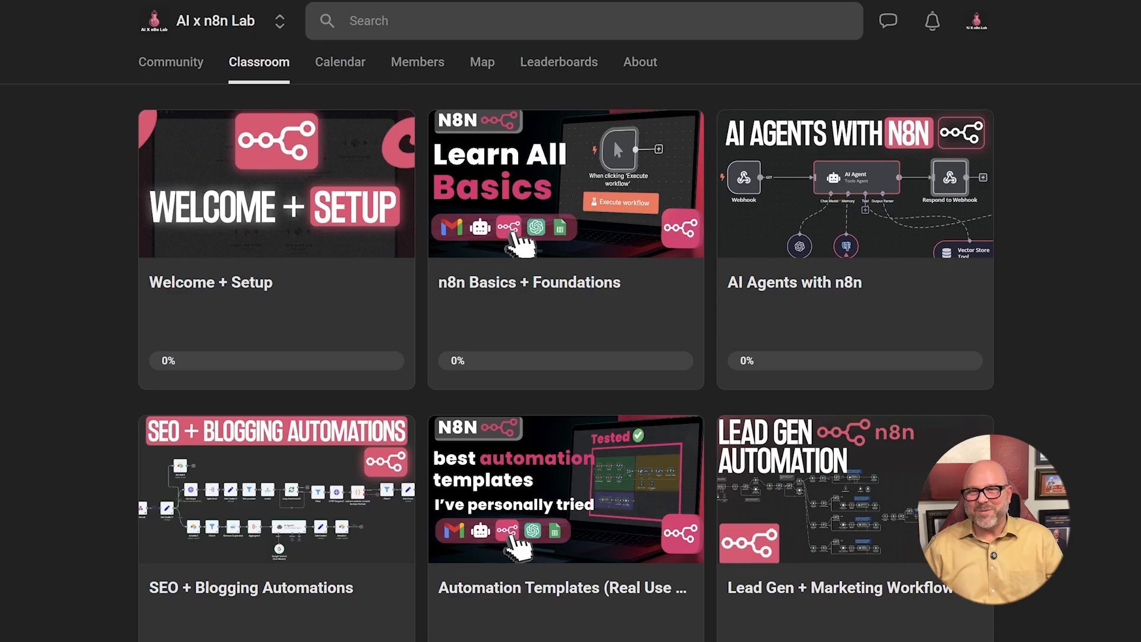